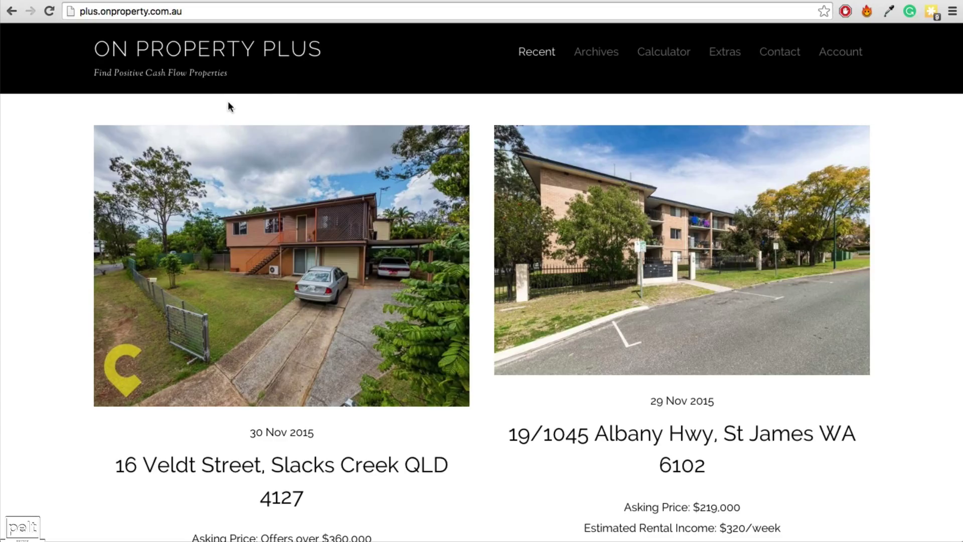
# Step: Browse the Extras page of tools, lessons and bonuses, view Contact Us, then return to Recent listings
pyautogui.click(719, 58)
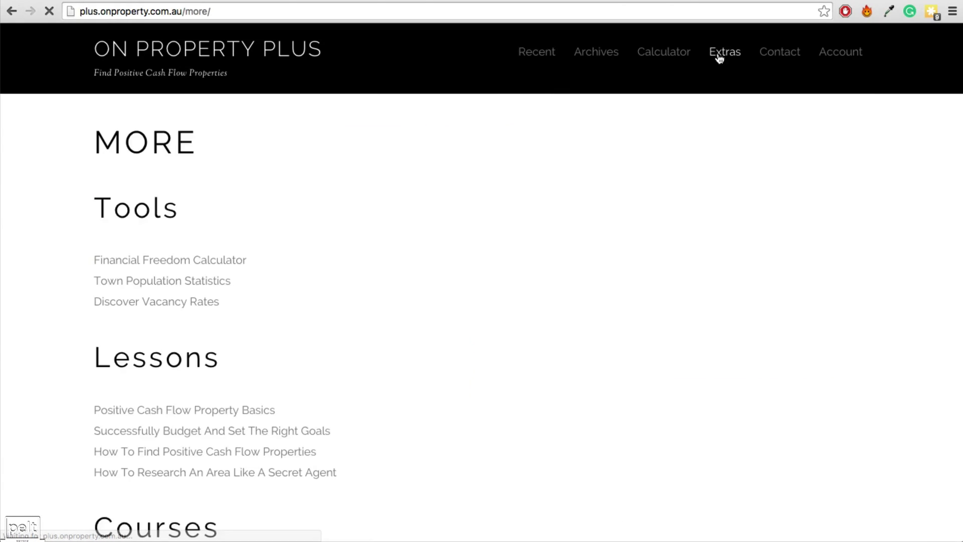
pyautogui.scroll(-7, 248, 206)
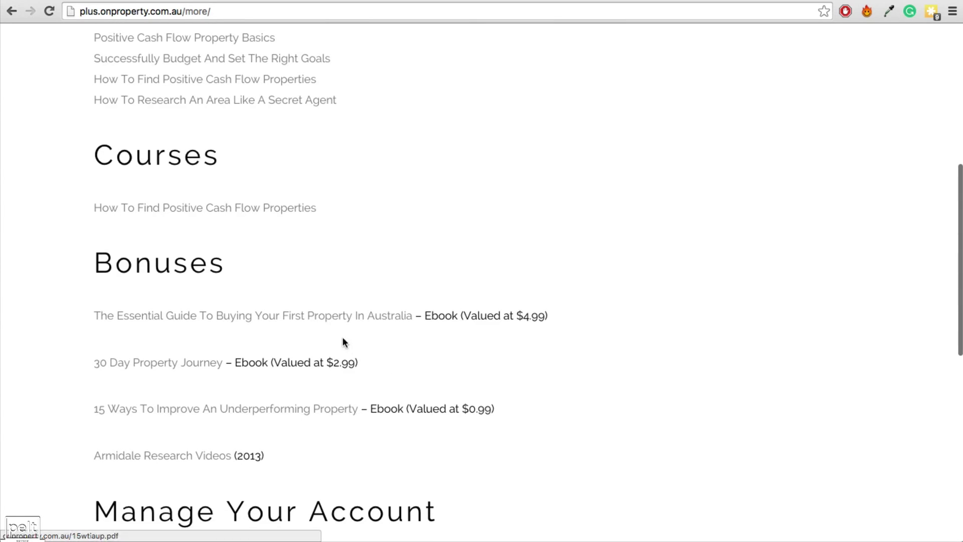
pyautogui.scroll(1, 333, 273)
pyautogui.scroll(6, 329, 275)
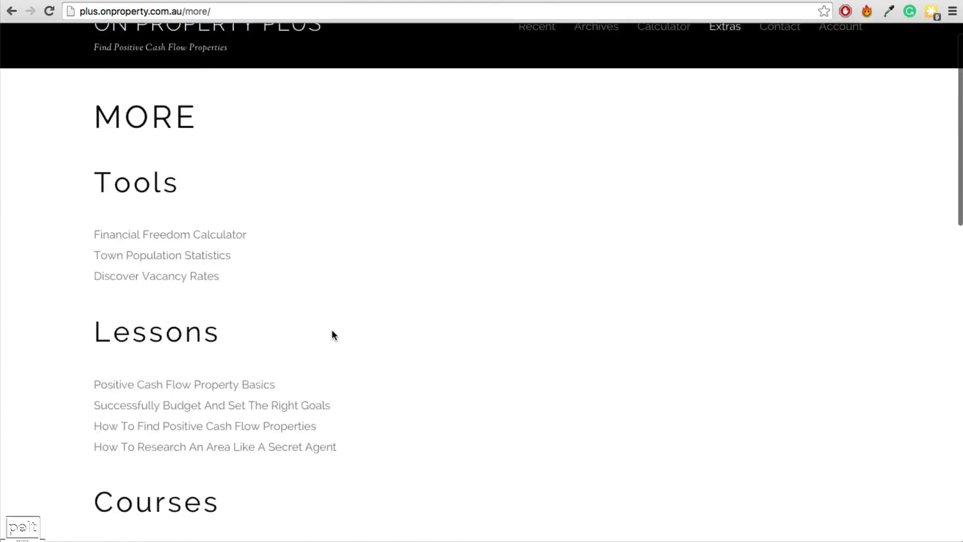
pyautogui.scroll(-20, 338, 332)
pyautogui.scroll(8, 336, 329)
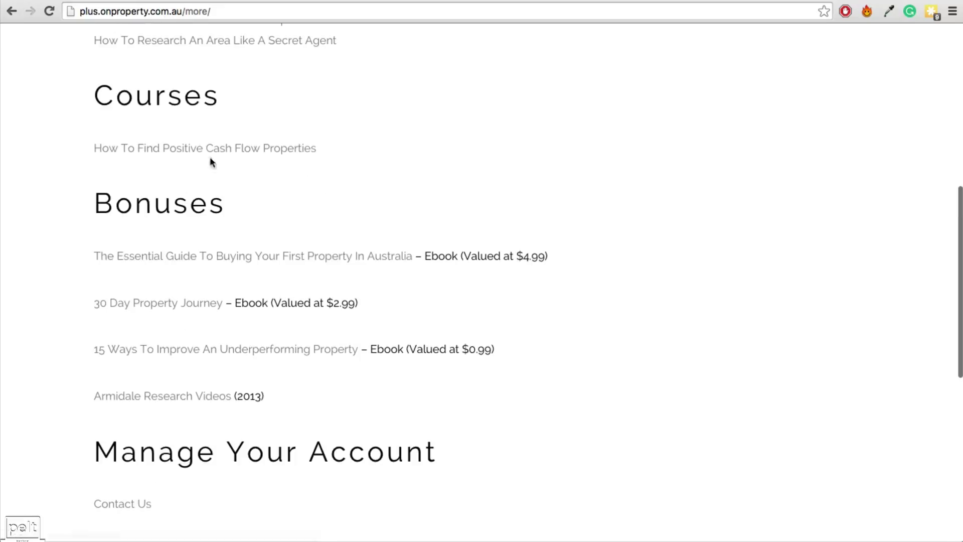
pyautogui.scroll(8, 254, 224)
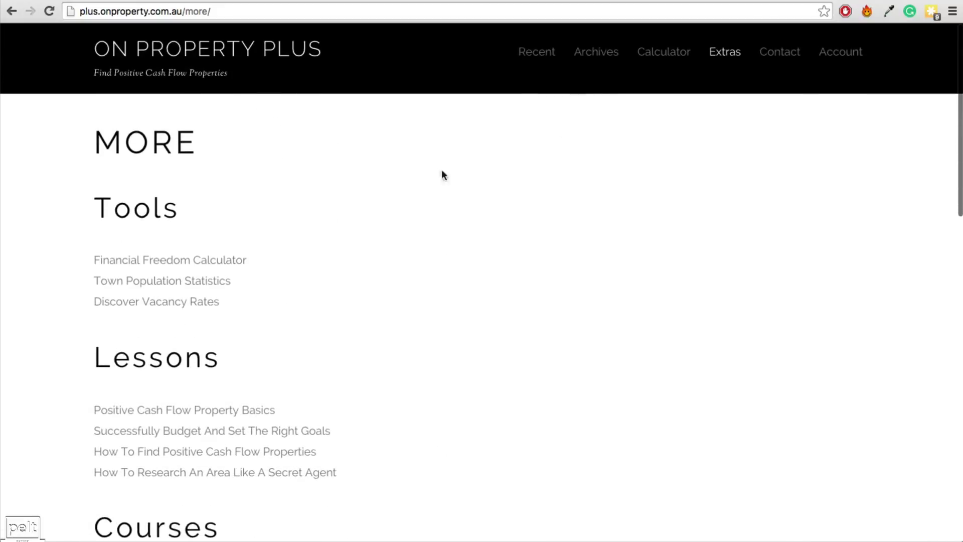
pyautogui.click(775, 61)
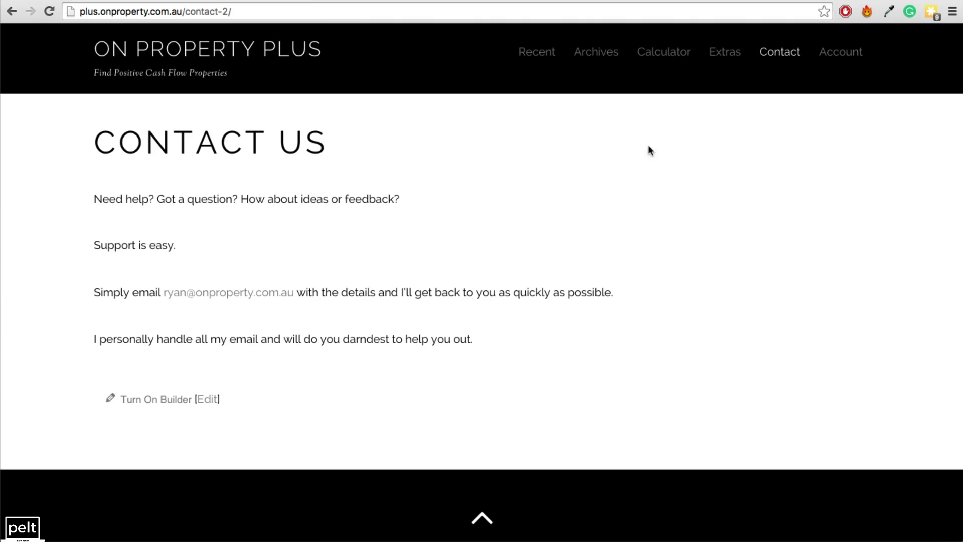
pyautogui.click(530, 74)
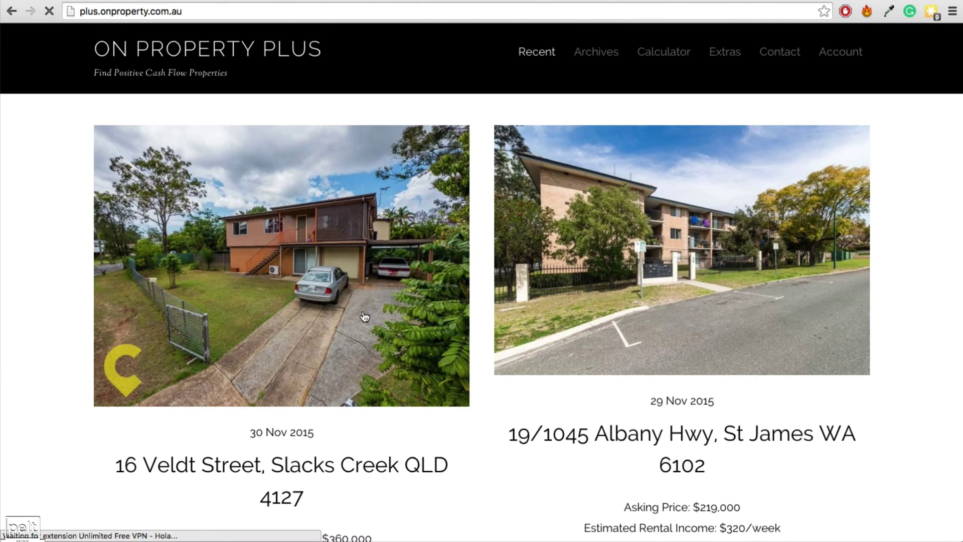
pyautogui.scroll(-5, 390, 293)
pyautogui.scroll(-8, 389, 291)
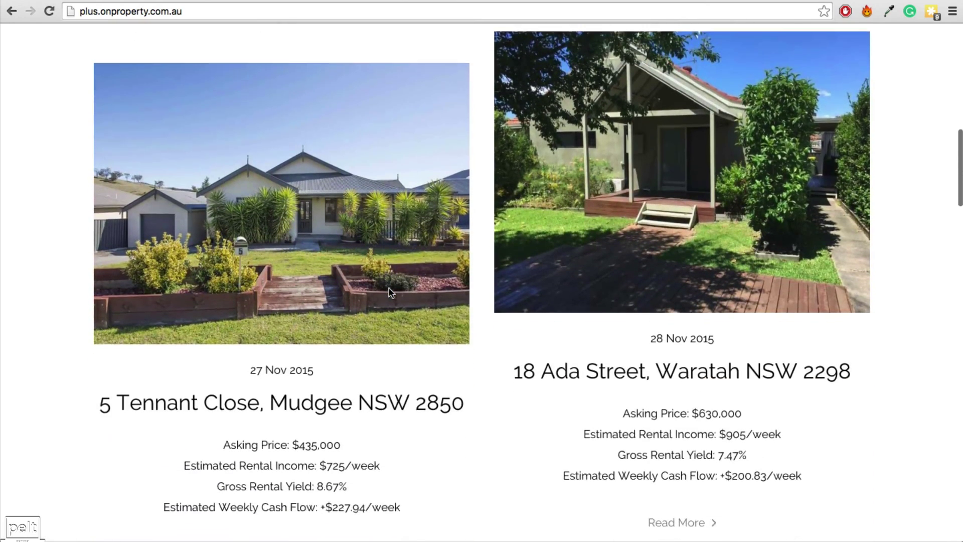
pyautogui.scroll(1, 389, 294)
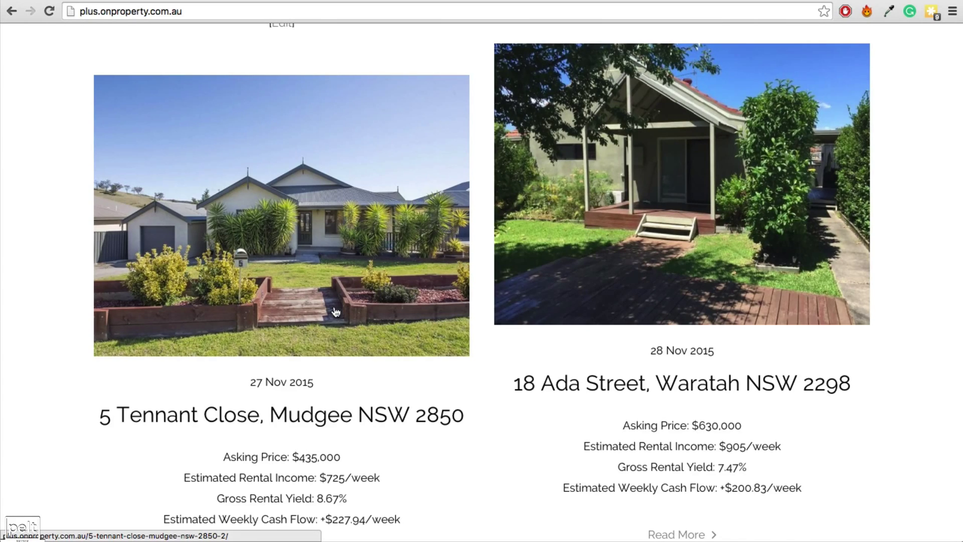
pyautogui.scroll(8, 527, 246)
pyautogui.scroll(2, 518, 247)
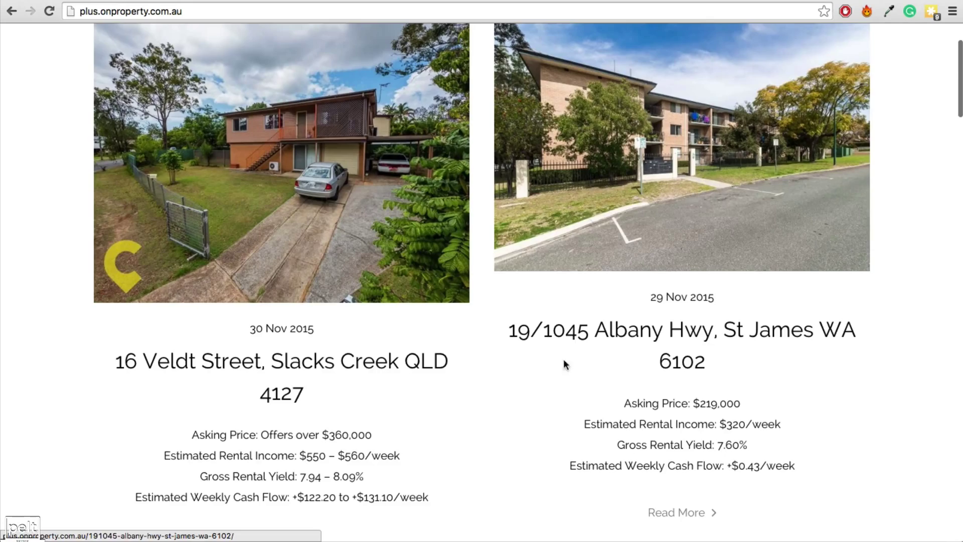
pyautogui.scroll(-5, 527, 348)
pyautogui.scroll(8, 412, 483)
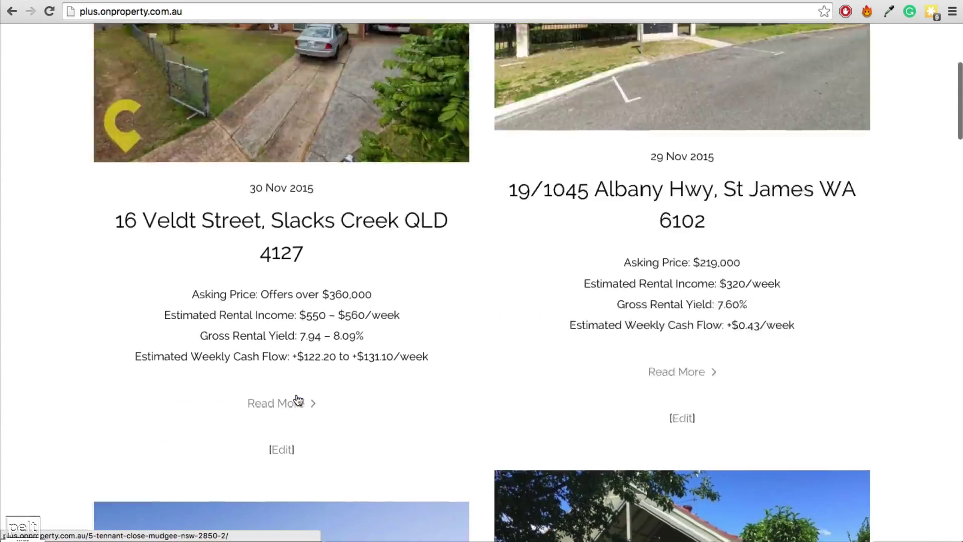
pyautogui.click(223, 462)
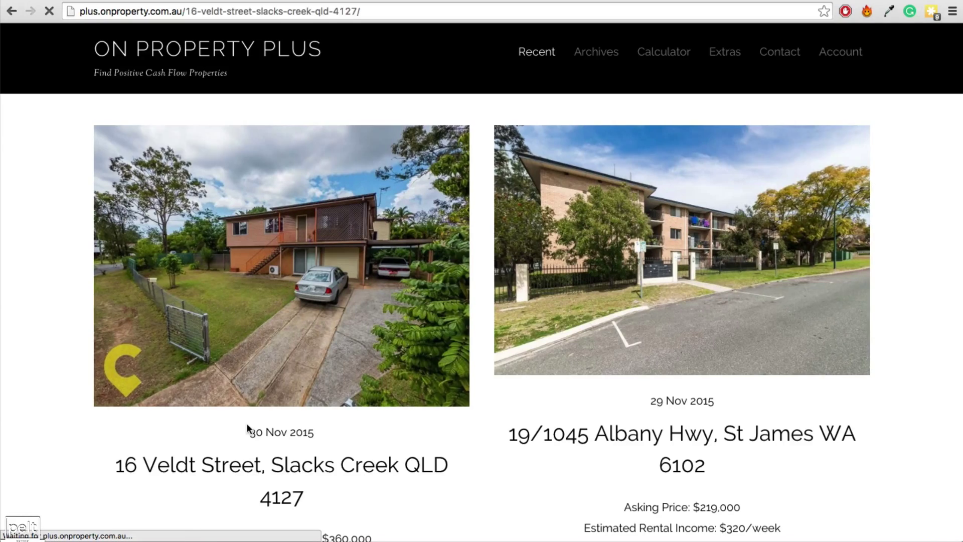
# Step: Look over the listing details, then go back to the Recent homepage
pyautogui.scroll(-8, 438, 304)
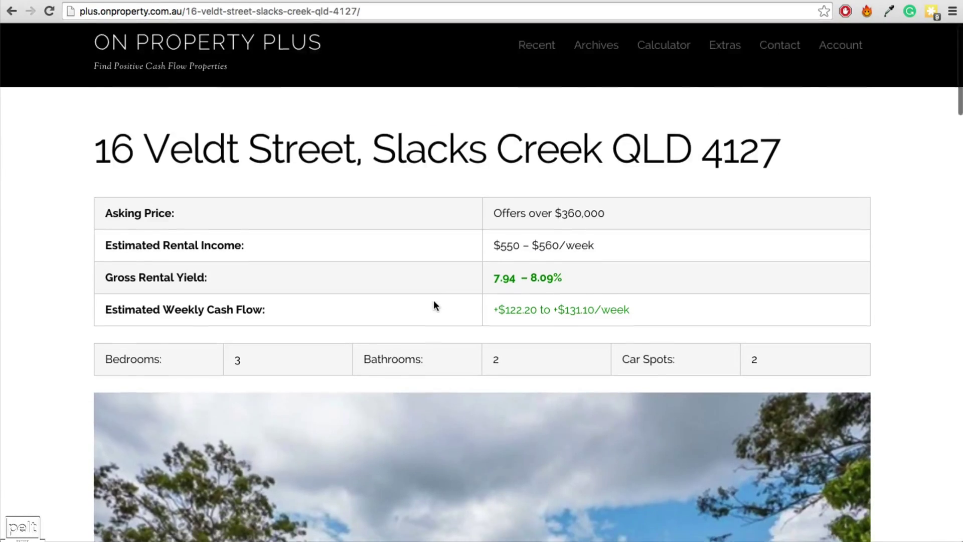
pyautogui.scroll(-6, 436, 307)
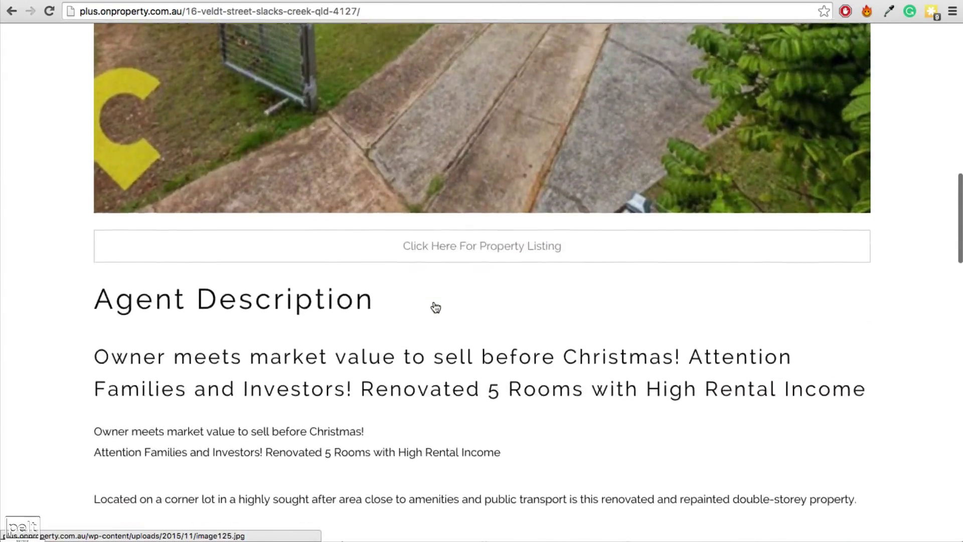
pyautogui.scroll(10, 436, 305)
pyautogui.scroll(3, 447, 334)
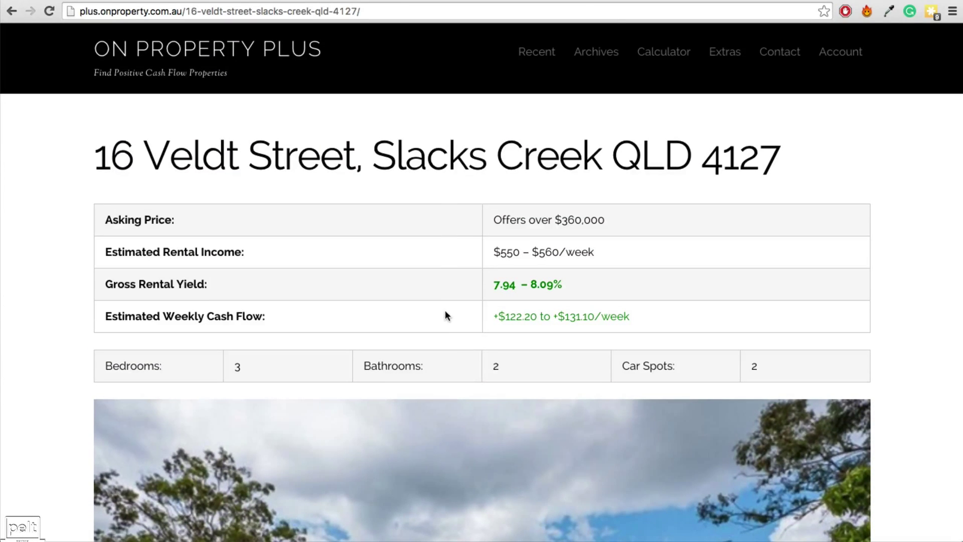
pyautogui.click(193, 61)
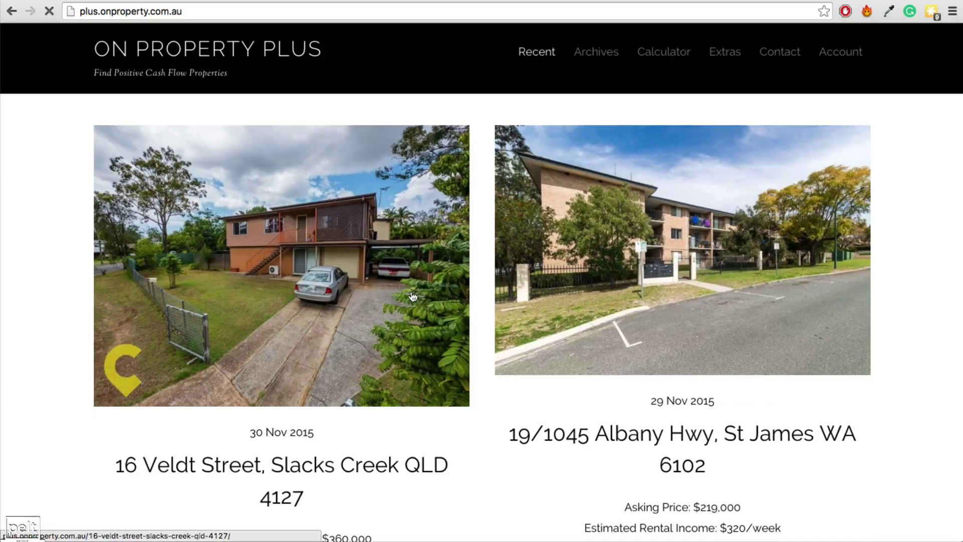
pyautogui.scroll(-1, 438, 276)
pyautogui.scroll(-12, 438, 276)
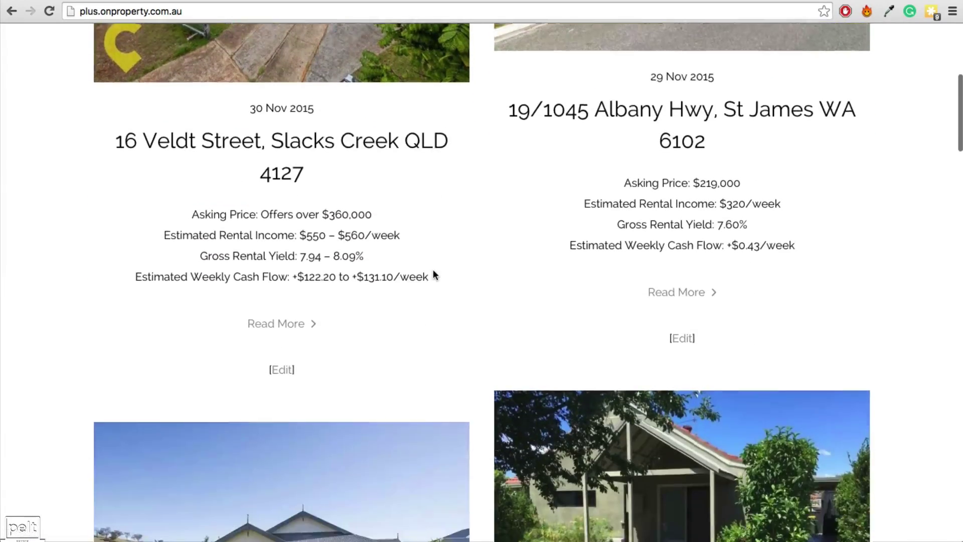
pyautogui.scroll(13, 433, 275)
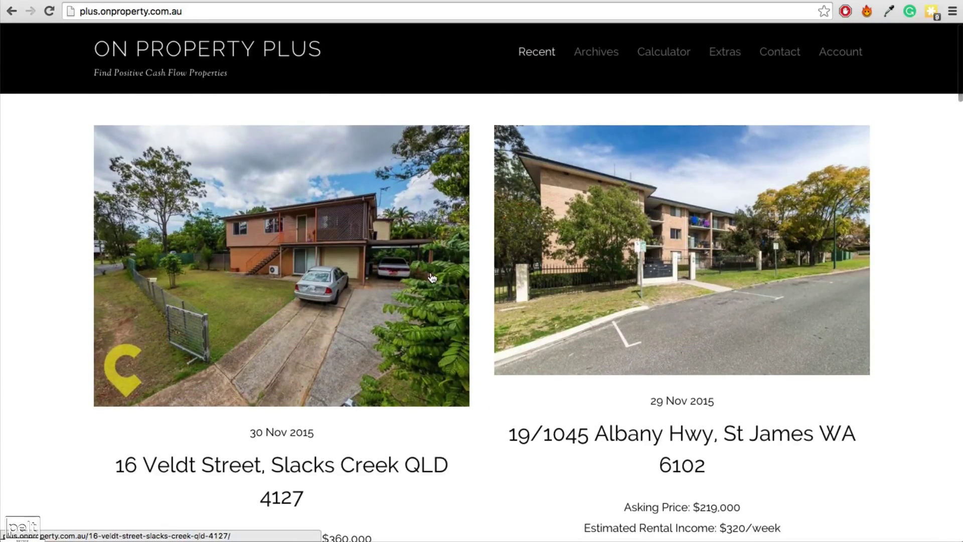
# Step: Skim the Extras page again, then open and scroll through the Advanced Property Calculator
pyautogui.click(723, 61)
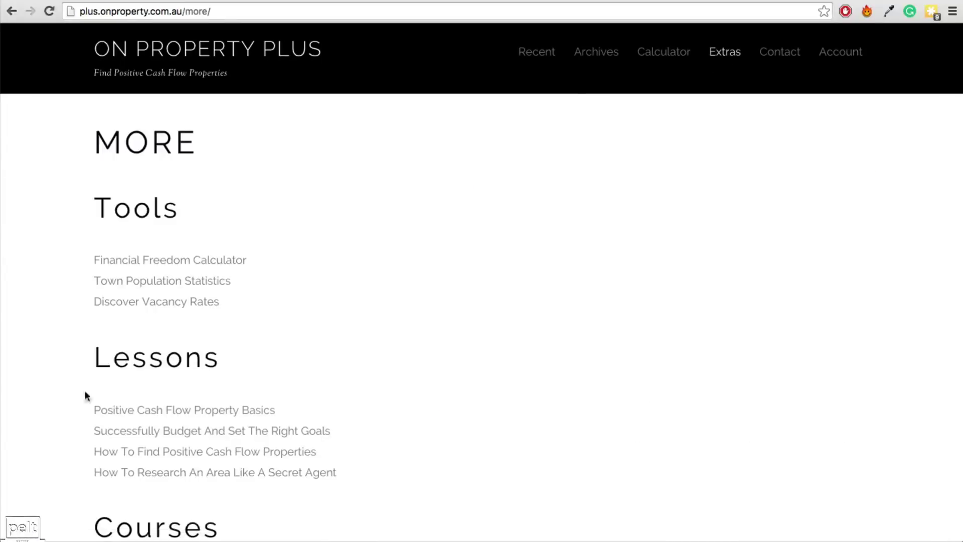
pyautogui.scroll(-5, 171, 271)
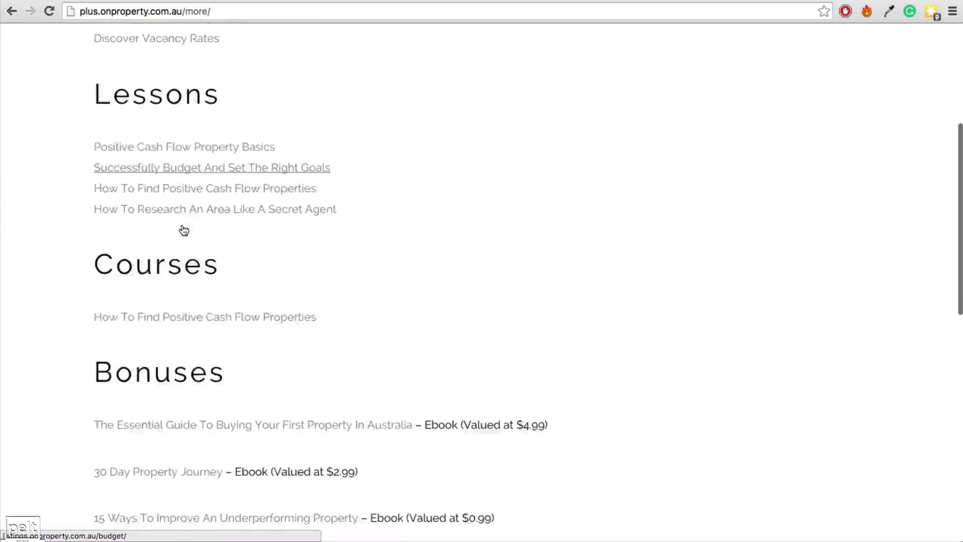
pyautogui.scroll(5, 184, 231)
pyautogui.click(667, 52)
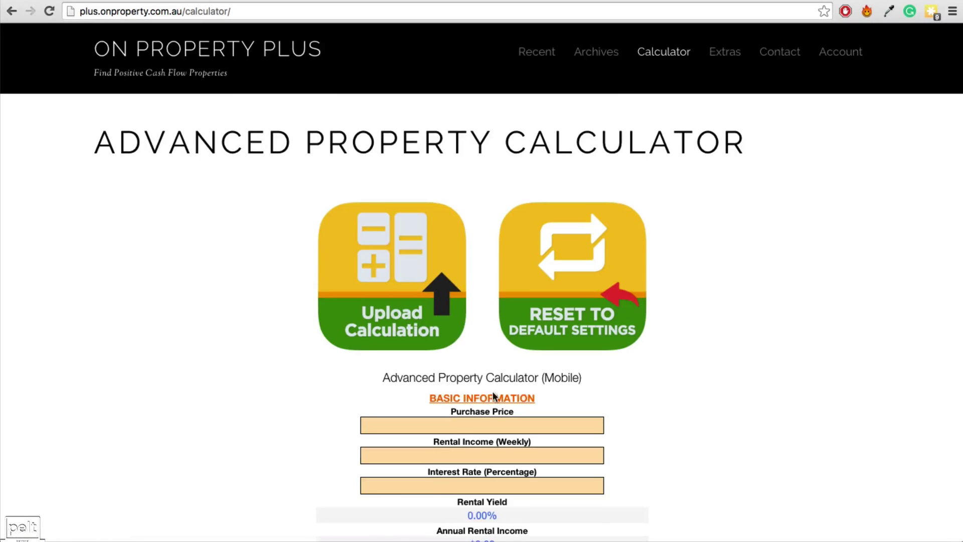
pyautogui.scroll(-2, 483, 315)
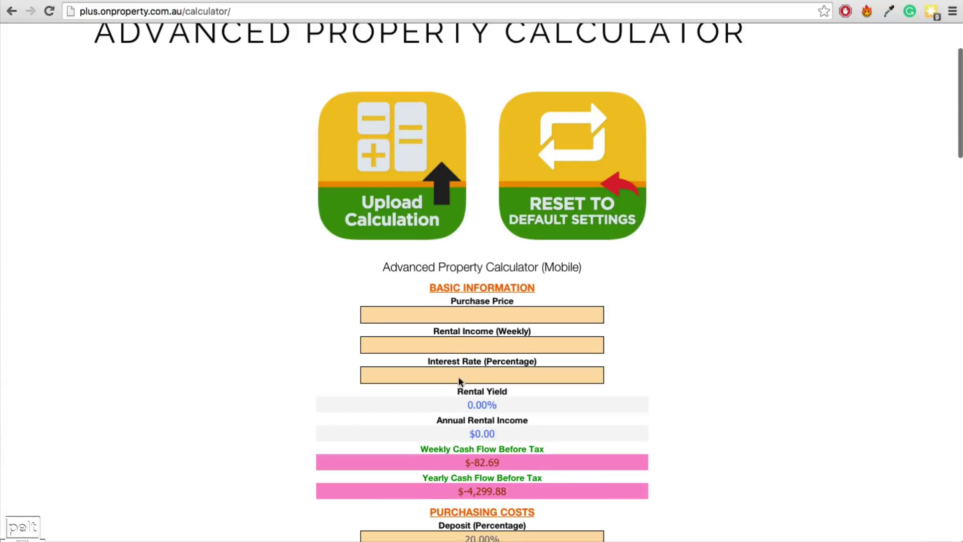
pyautogui.scroll(1, 481, 363)
pyautogui.scroll(2, 481, 363)
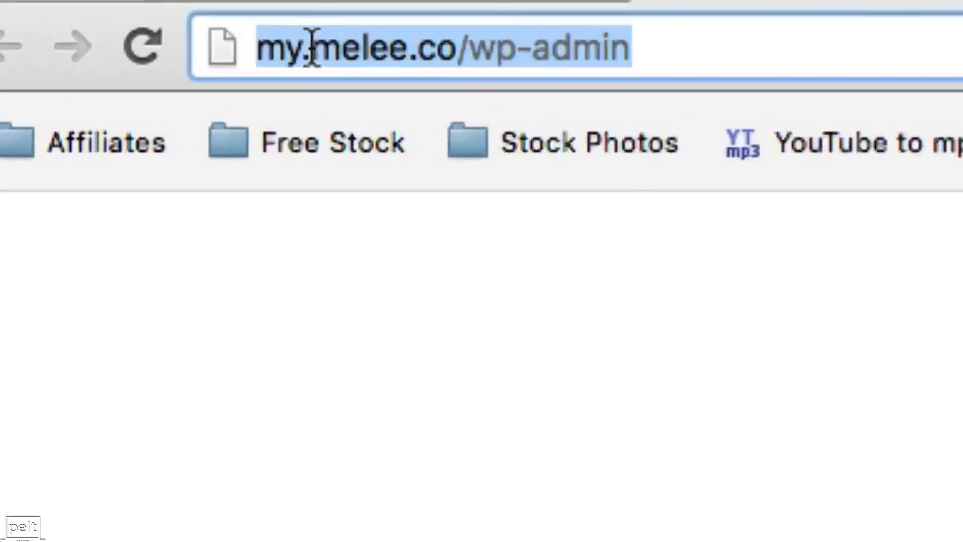
# Step: Load my.melee.co/wp-admin, log in, and start a new page via Pages > Add New
pyautogui.click(92, 12)
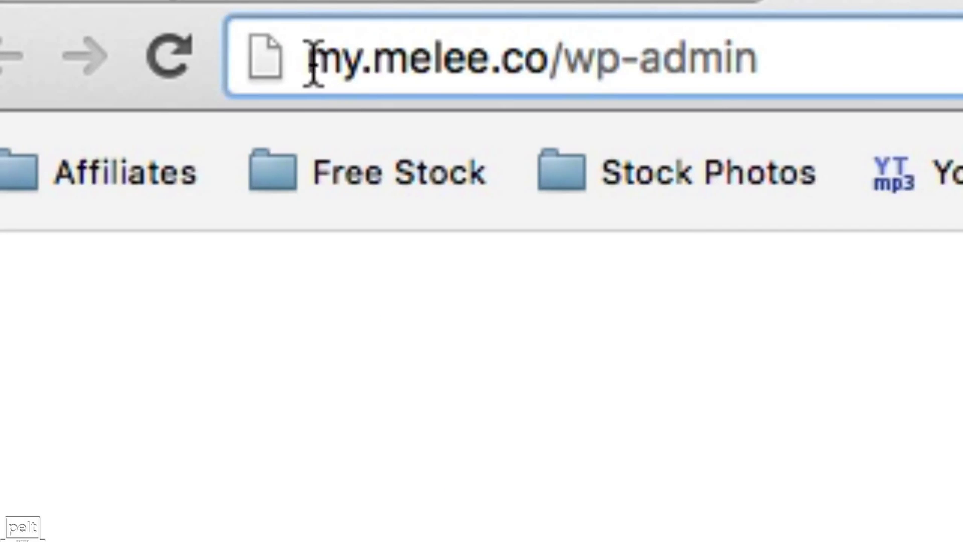
pyautogui.moveTo(311, 65); pyautogui.dragTo(780, 58)
pyautogui.click(780, 58)
pyautogui.press('Return')
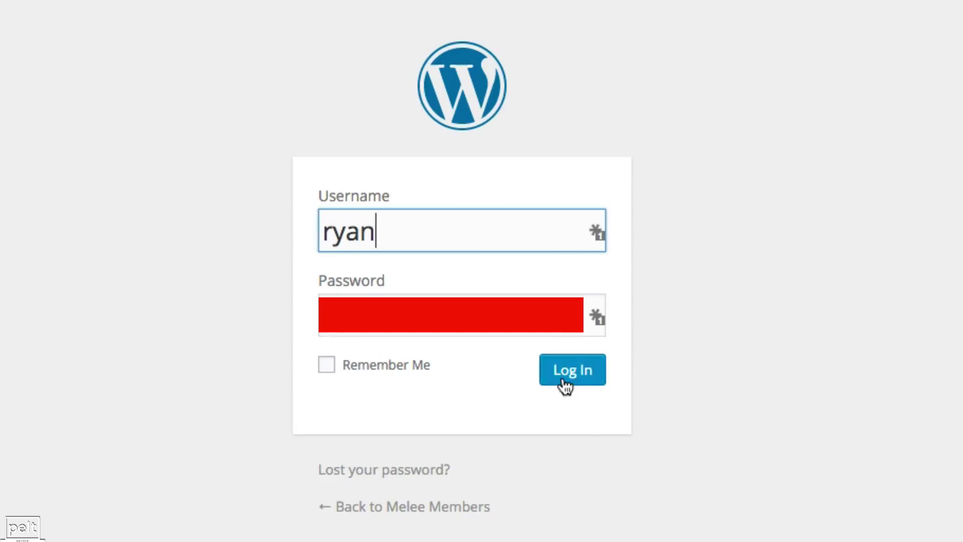
pyautogui.click(565, 386)
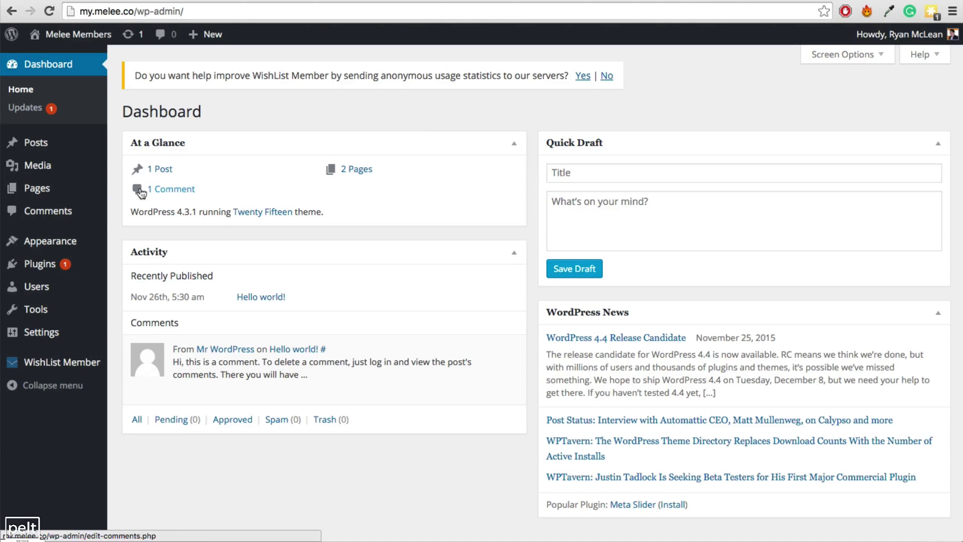
pyautogui.moveTo(33, 195)
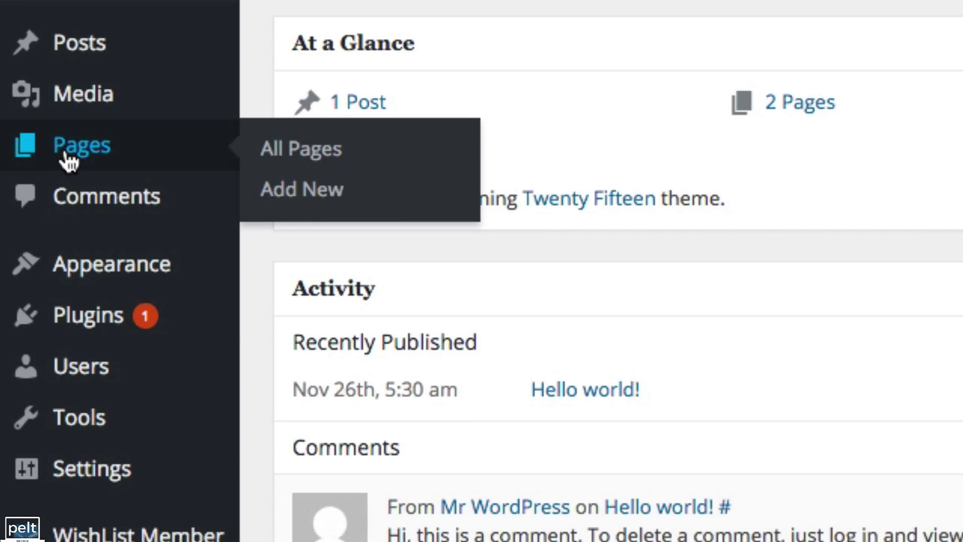
pyautogui.click(313, 192)
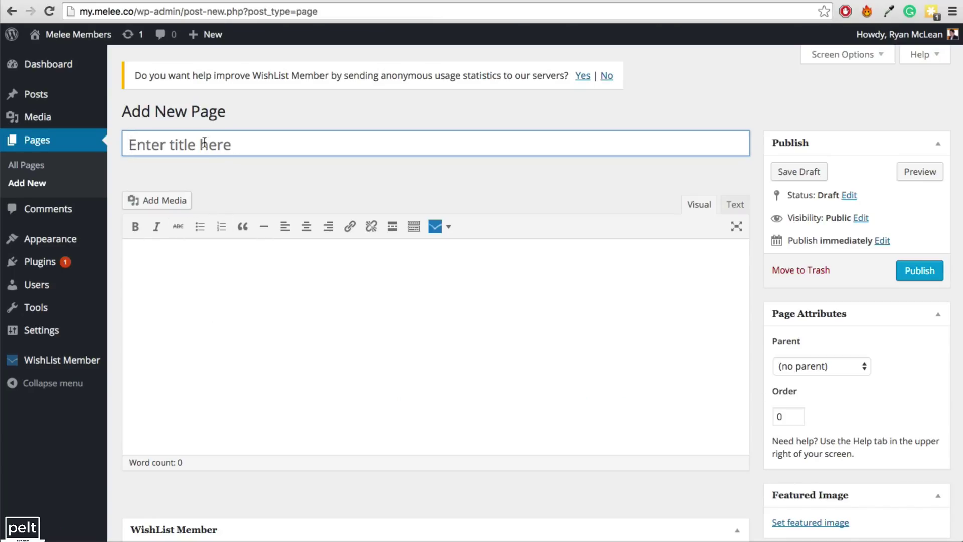
# Step: Title the new page 'Basics Tutorial' and type 'content' in the body
pyautogui.click(205, 142)
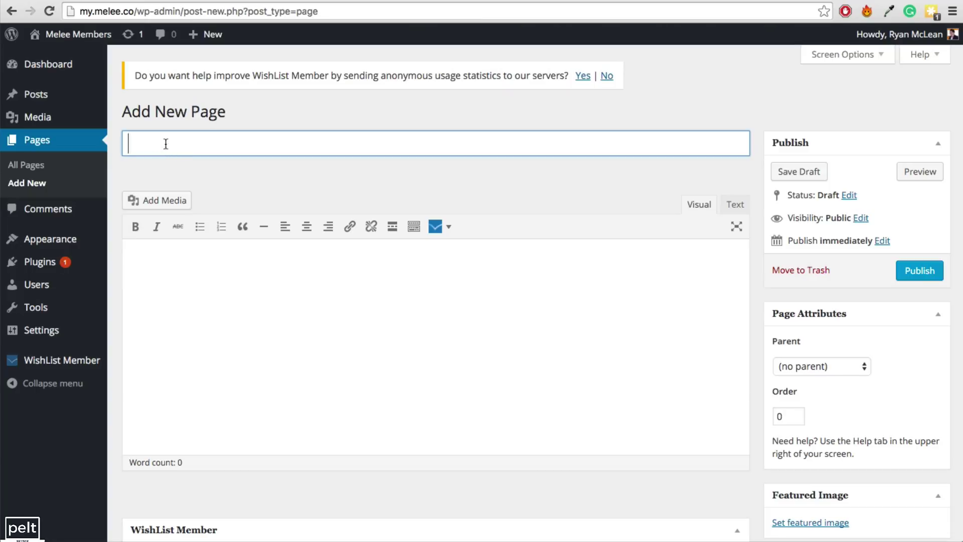
pyautogui.write('Basics Tutorial')
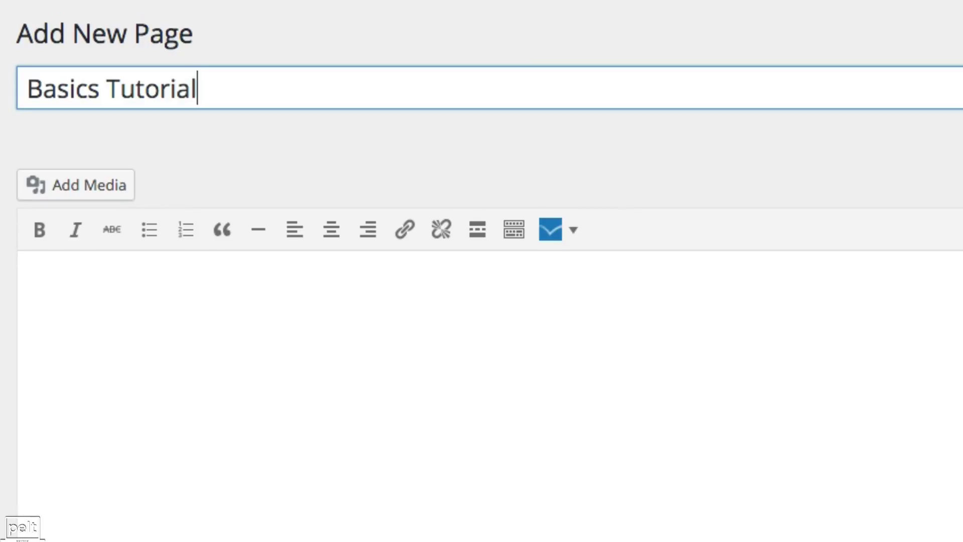
pyautogui.moveTo(198, 89); pyautogui.dragTo(29, 93)
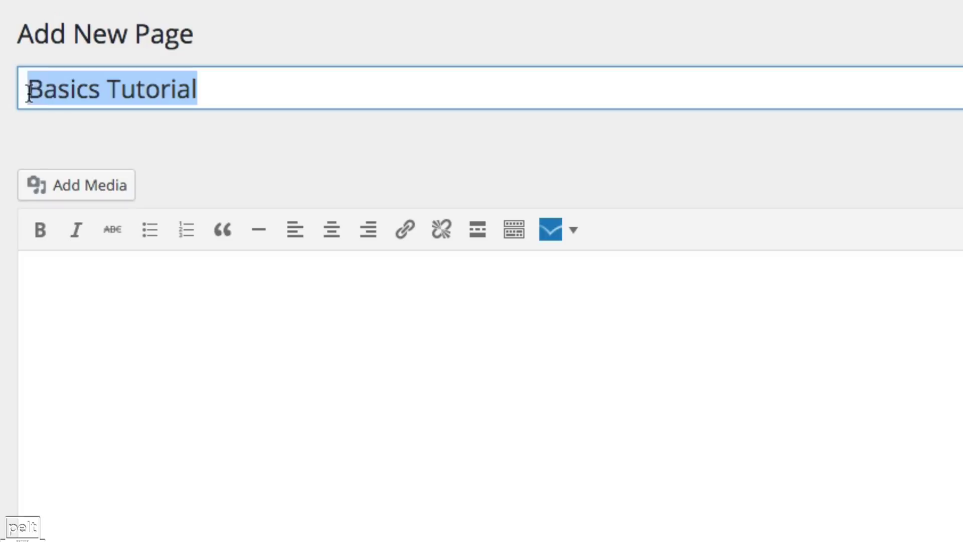
pyautogui.click(143, 333)
pyautogui.write('content')
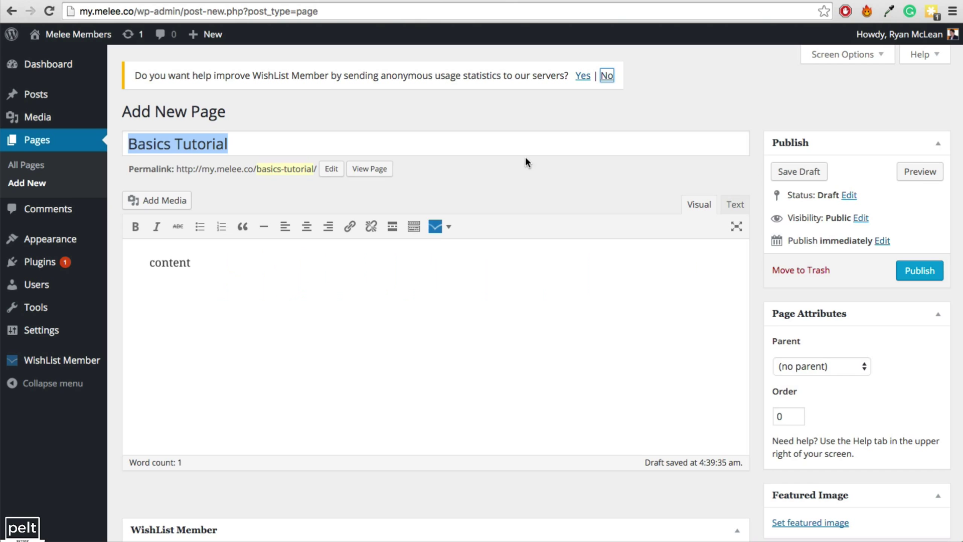
# Step: Protect the page with WishList Member, granting all levels except Members so only Gold remains
pyautogui.scroll(-10, 491, 180)
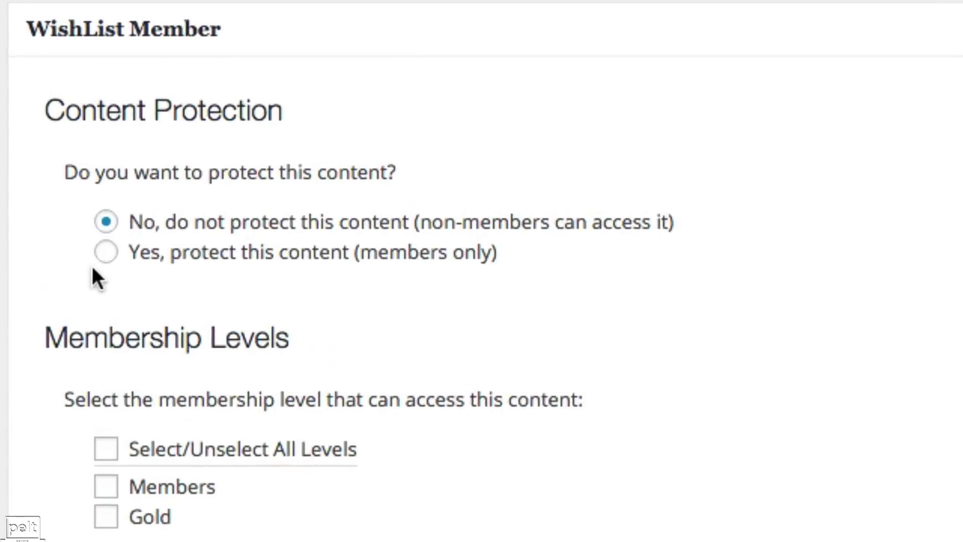
pyautogui.click(106, 252)
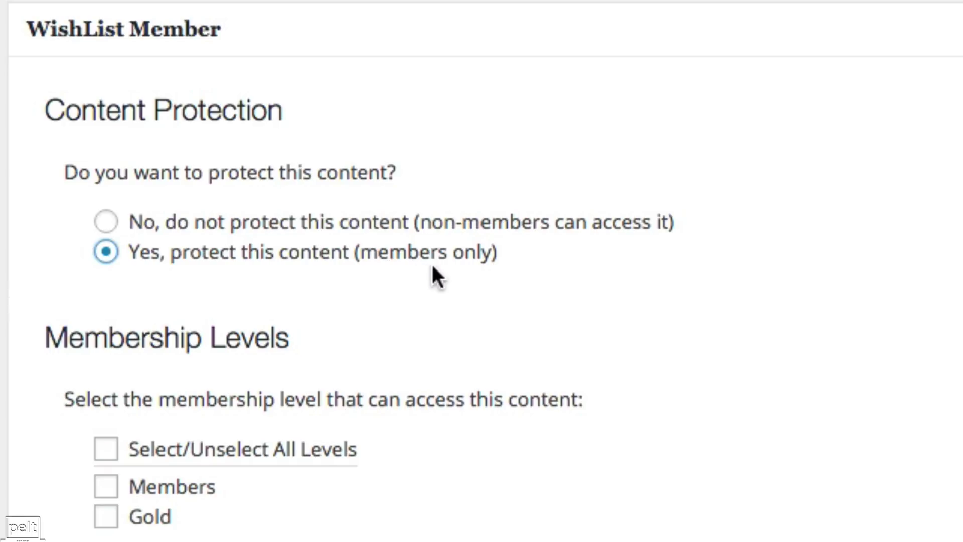
pyautogui.scroll(-5, 209, 323)
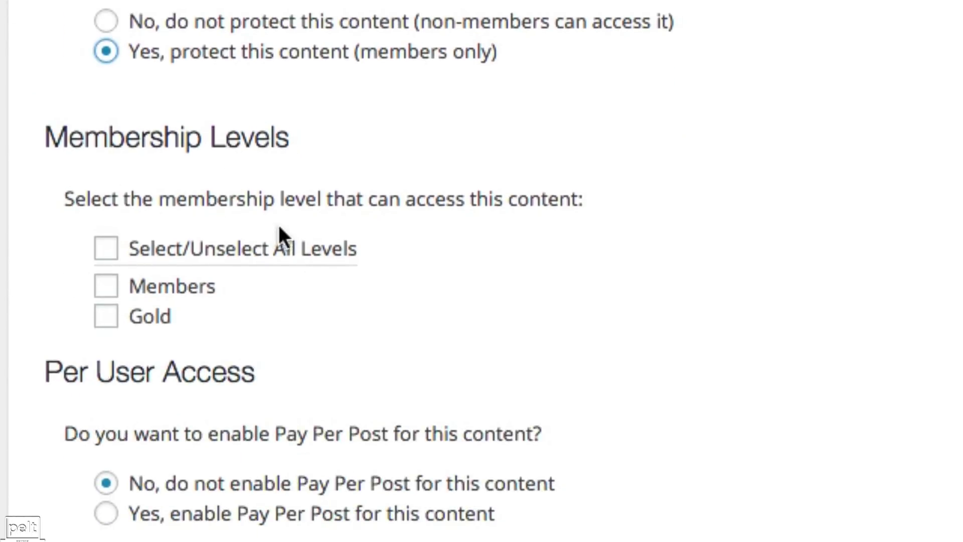
pyautogui.click(110, 258)
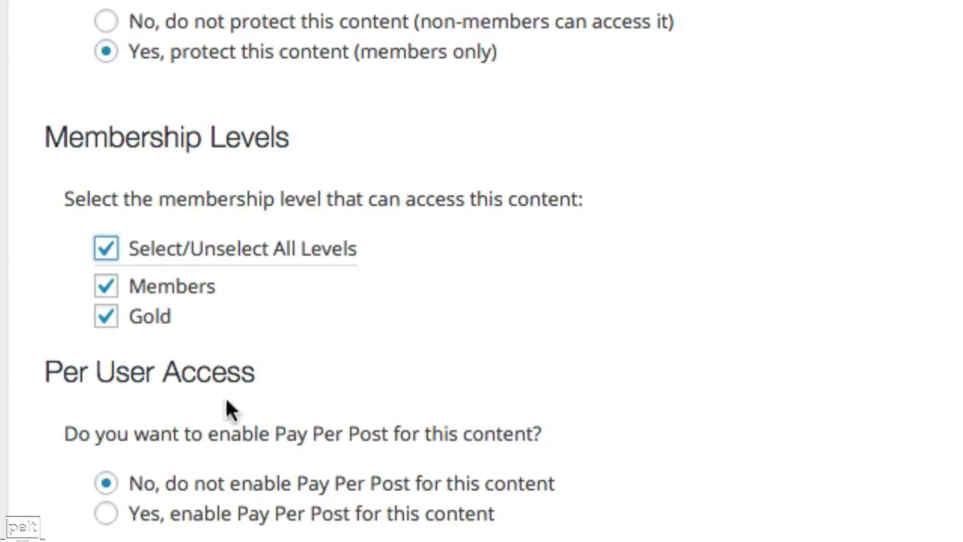
pyautogui.click(120, 294)
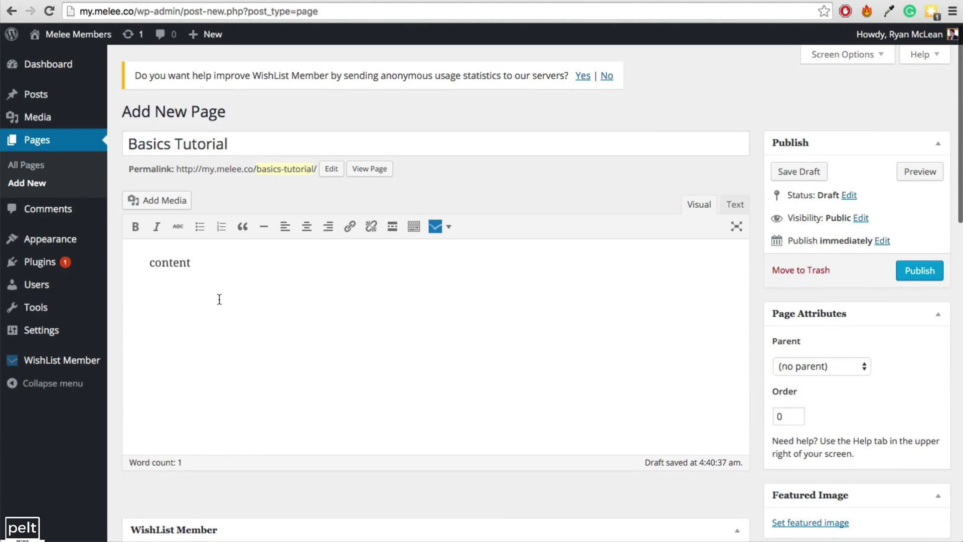
# Step: Enter the 'std' outline of intro text, two subtitles, a quote and three bullets; show the second toolbar row
pyautogui.write('std')
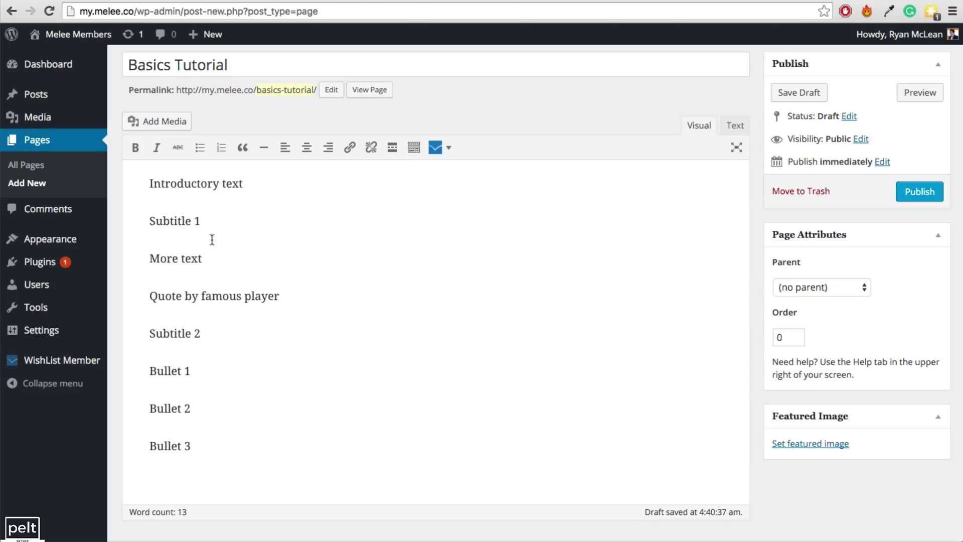
pyautogui.moveTo(150, 183); pyautogui.dragTo(244, 184)
pyautogui.click(214, 216)
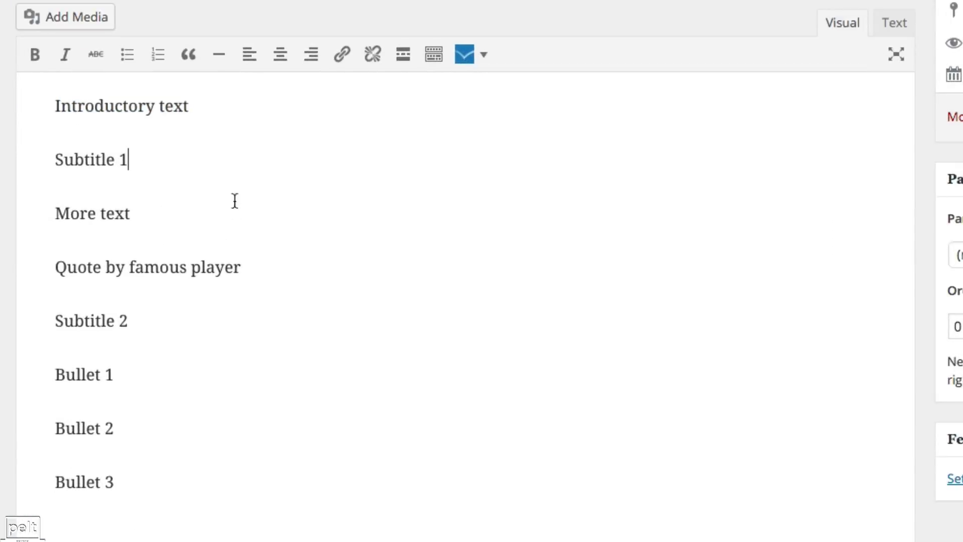
pyautogui.moveTo(120, 155); pyautogui.dragTo(48, 157)
pyautogui.click(103, 214)
pyautogui.moveTo(240, 267); pyautogui.dragTo(48, 266)
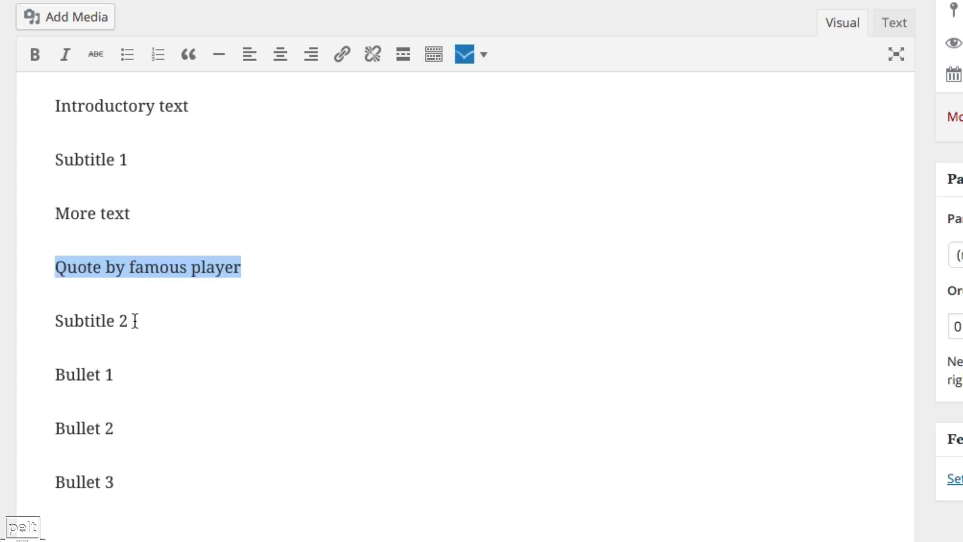
pyautogui.moveTo(135, 321); pyautogui.dragTo(50, 321)
pyautogui.moveTo(53, 374); pyautogui.dragTo(136, 477)
pyautogui.click(151, 455)
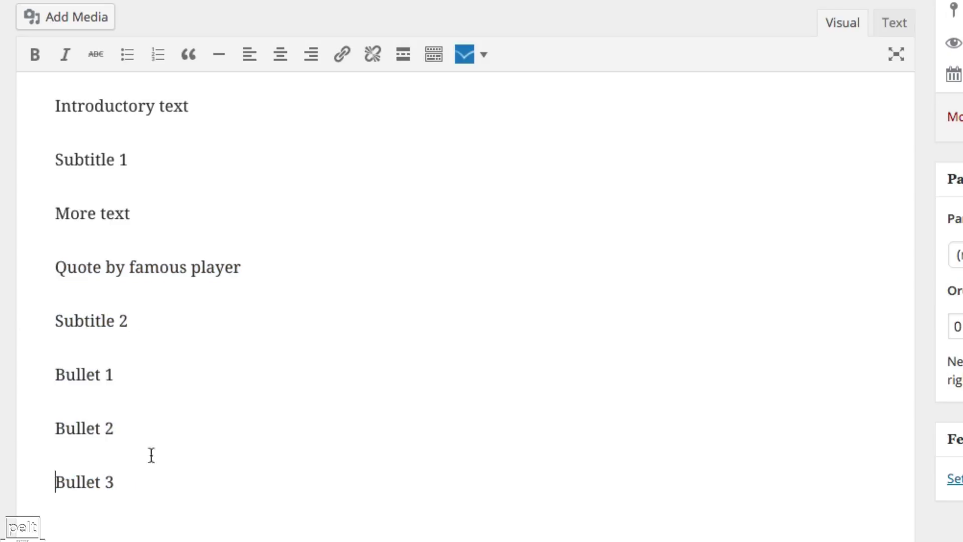
pyautogui.click(433, 56)
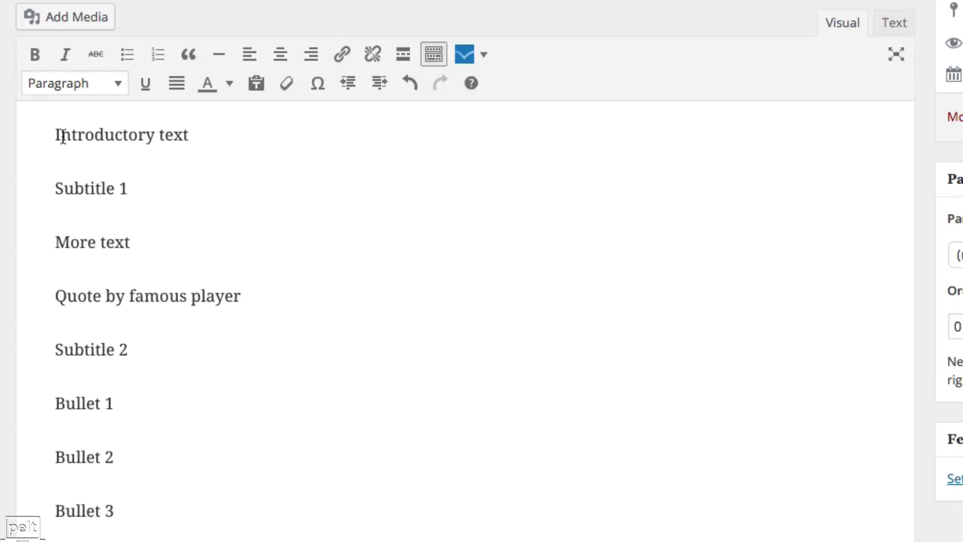
pyautogui.moveTo(63, 137); pyautogui.dragTo(245, 129)
# Step: Format the 'Subtitle 1' line as Heading 2 from the paragraph style dropdown
pyautogui.moveTo(140, 245); pyautogui.dragTo(43, 241)
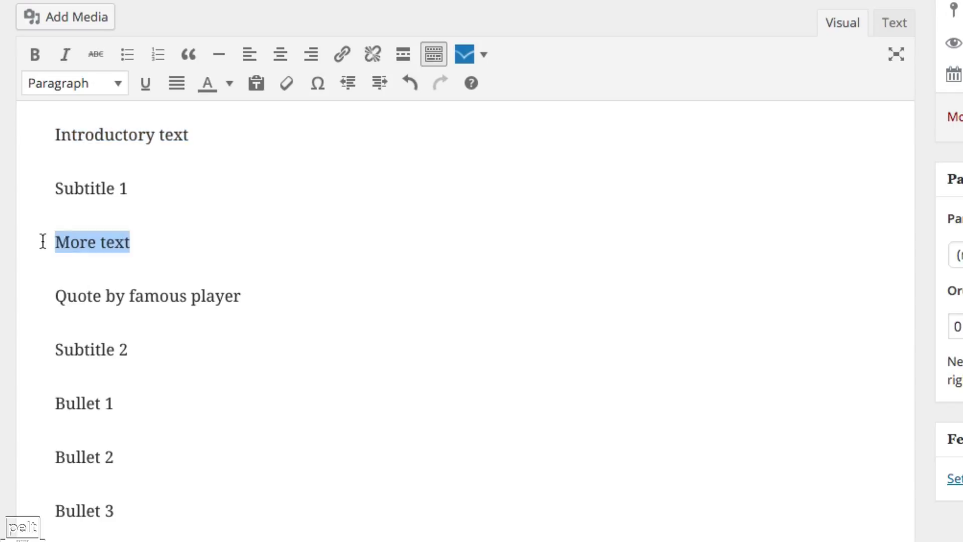
pyautogui.moveTo(58, 397); pyautogui.dragTo(165, 515)
pyautogui.click(149, 438)
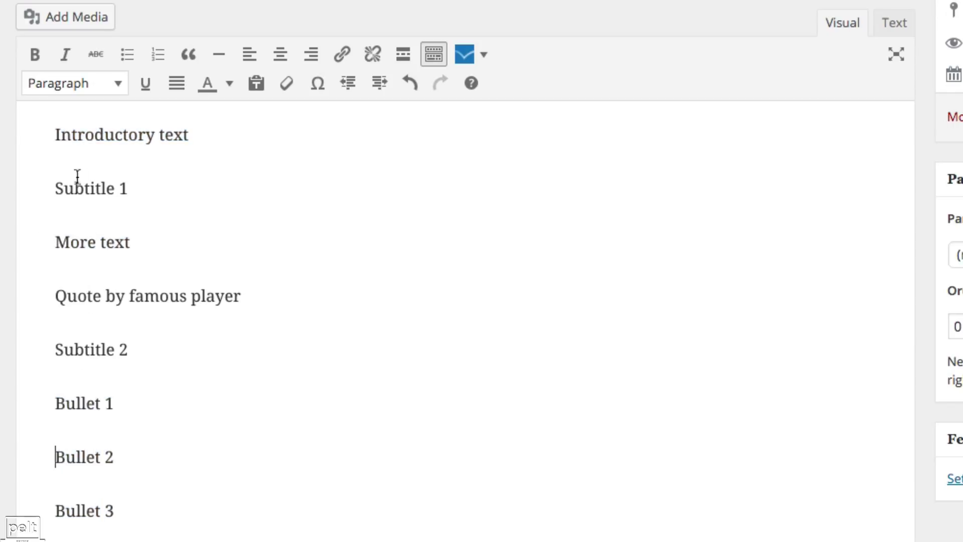
pyautogui.moveTo(51, 187); pyautogui.dragTo(192, 185)
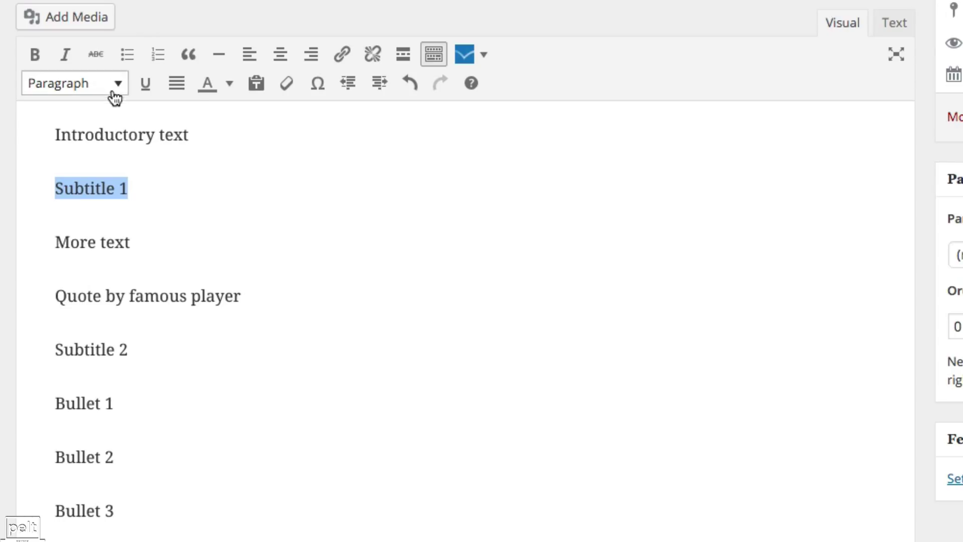
pyautogui.click(116, 84)
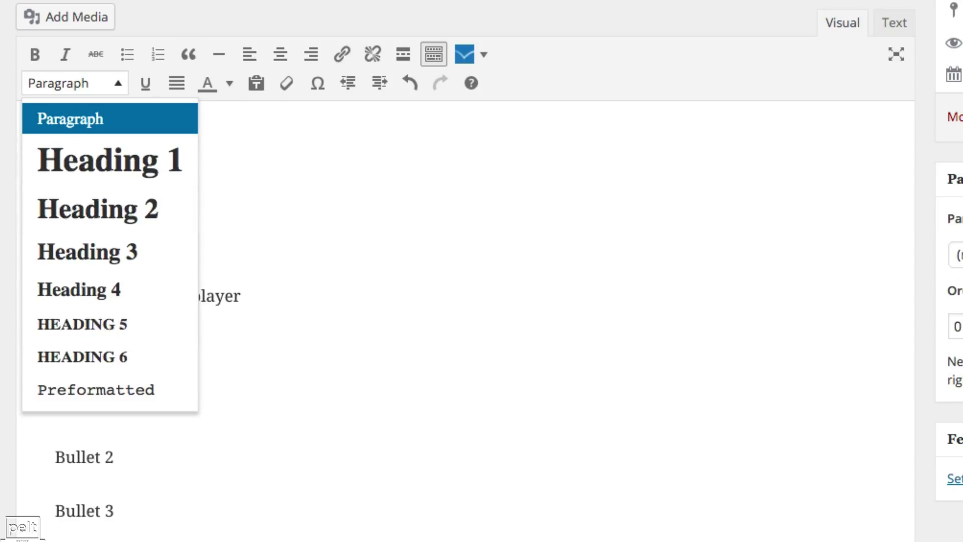
pyautogui.click(39, 180)
pyautogui.moveTo(52, 189); pyautogui.dragTo(132, 184)
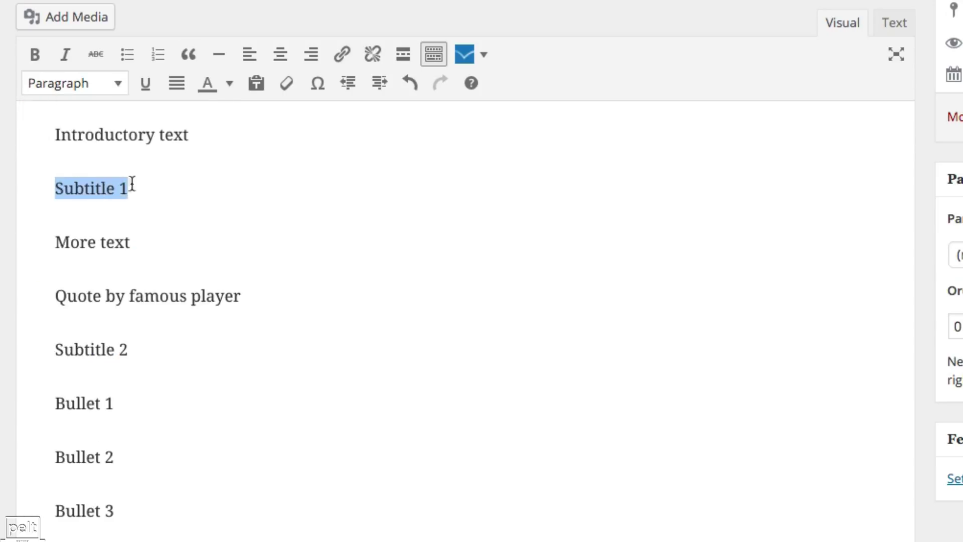
pyautogui.click(89, 87)
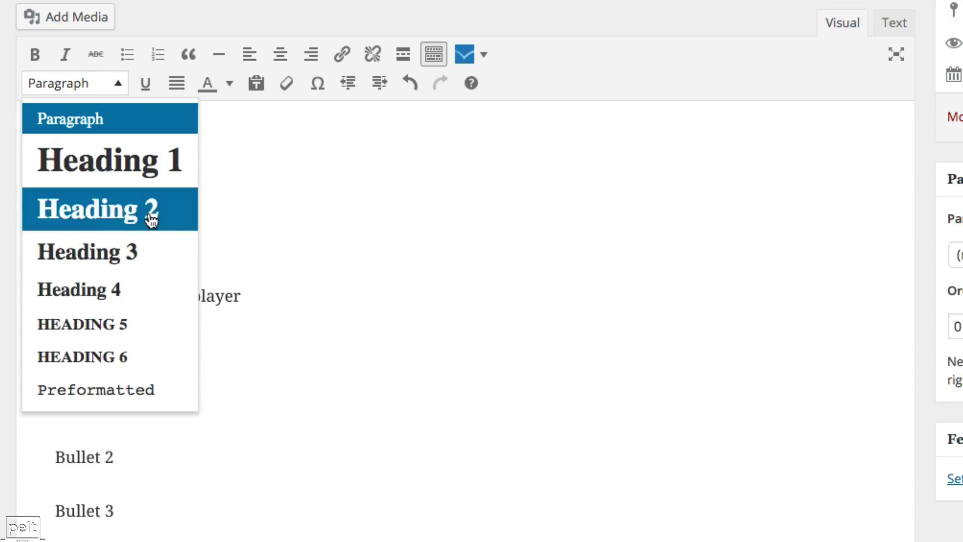
pyautogui.click(133, 224)
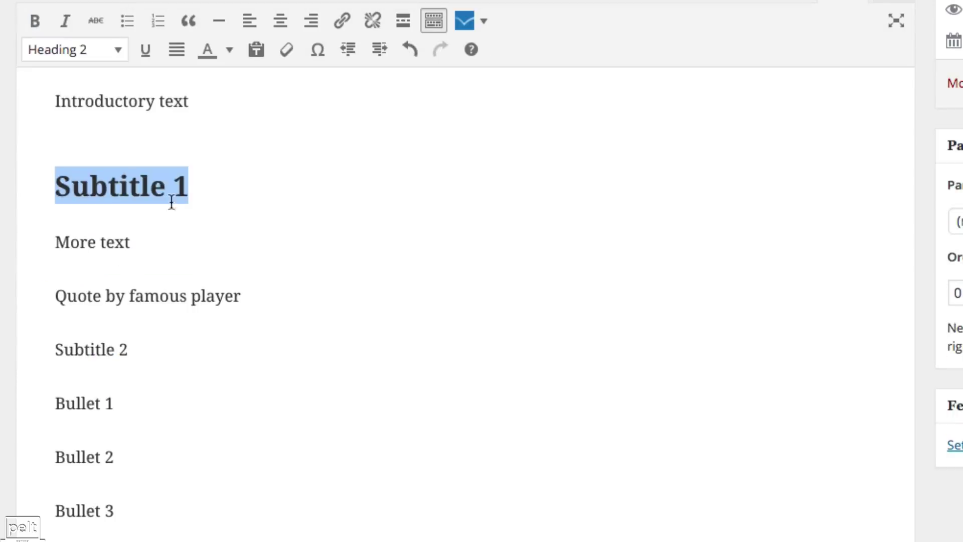
pyautogui.click(133, 354)
pyautogui.moveTo(129, 354); pyautogui.dragTo(46, 350)
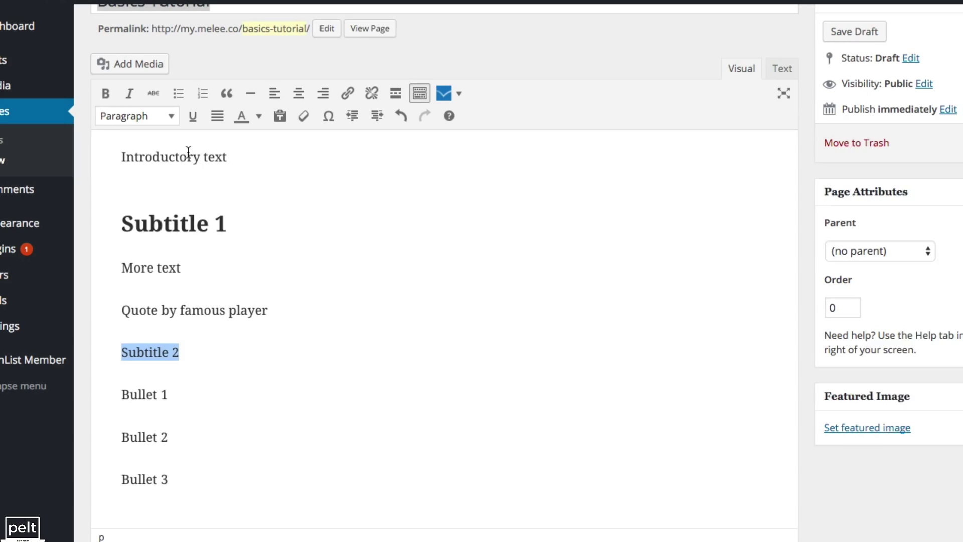
# Step: Make Subtitle 2 a Heading 3 and check both headings in the draft preview
pyautogui.click(75, 49)
pyautogui.click(108, 241)
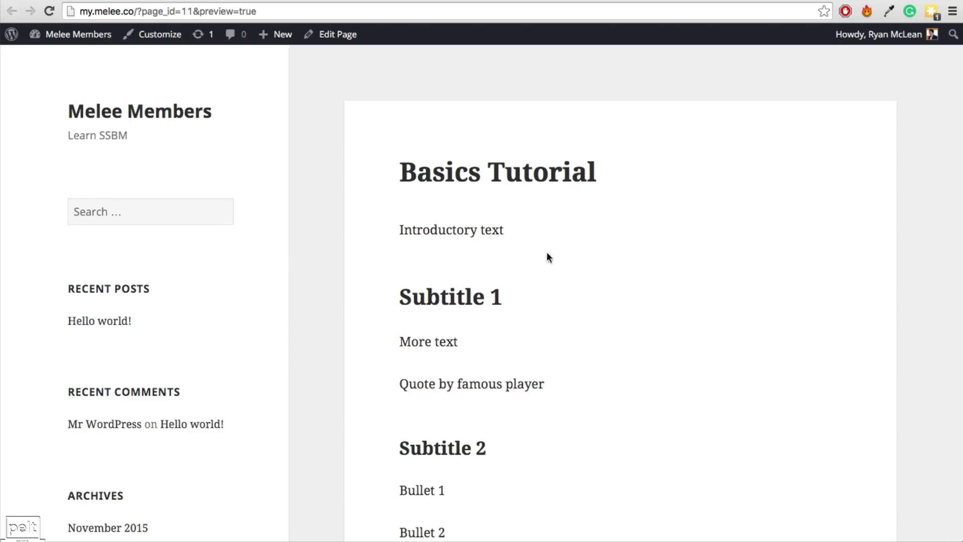
pyautogui.moveTo(409, 173); pyautogui.dragTo(617, 174)
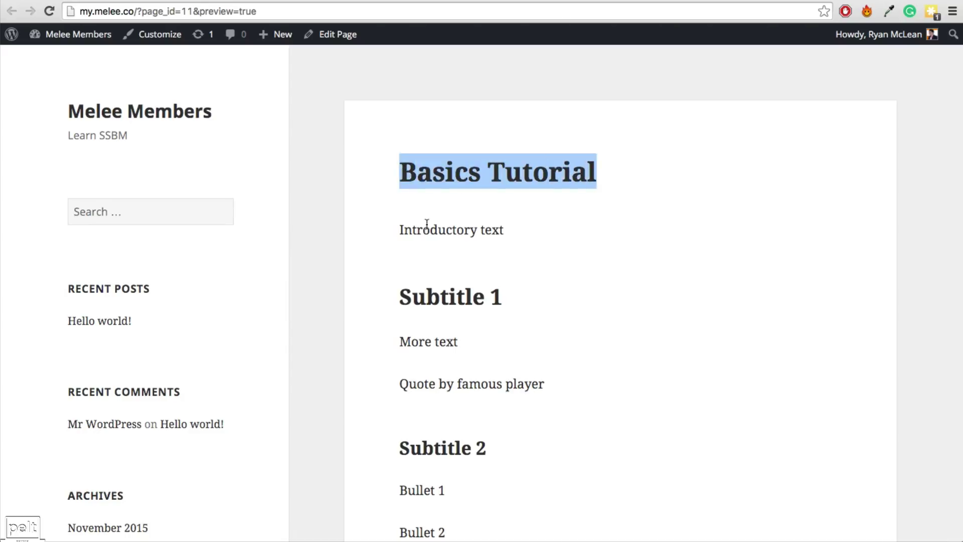
pyautogui.moveTo(438, 229); pyautogui.dragTo(485, 229)
pyautogui.moveTo(405, 301); pyautogui.dragTo(528, 294)
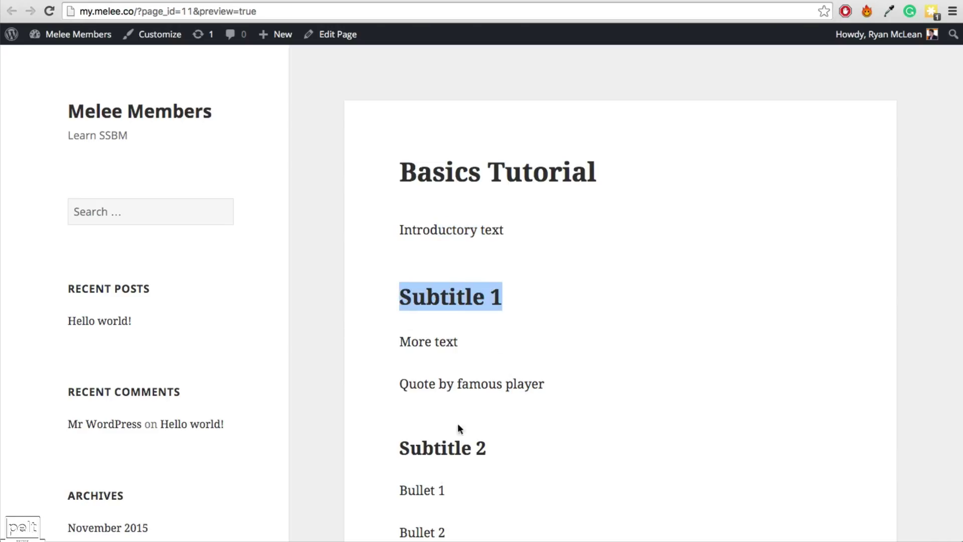
pyautogui.moveTo(412, 453); pyautogui.dragTo(509, 449)
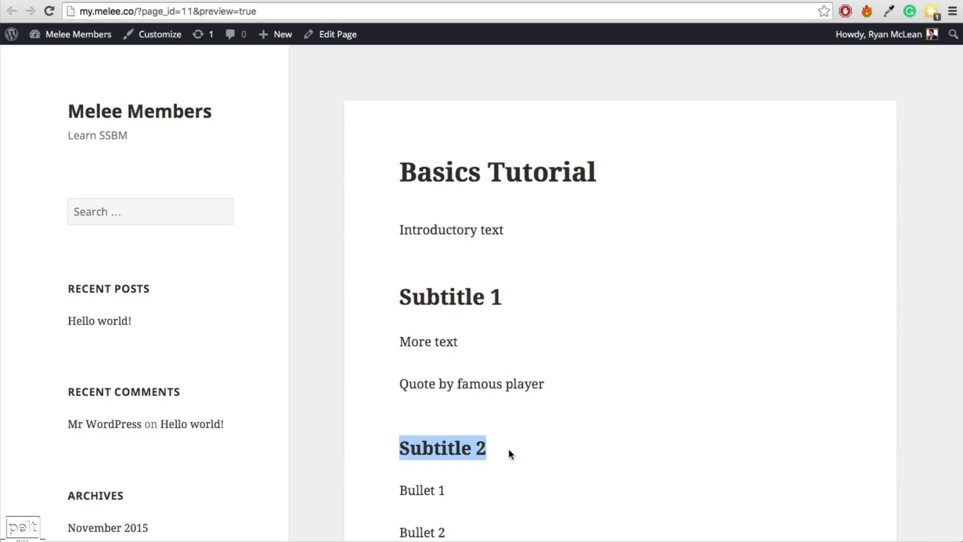
pyautogui.press('super+w')
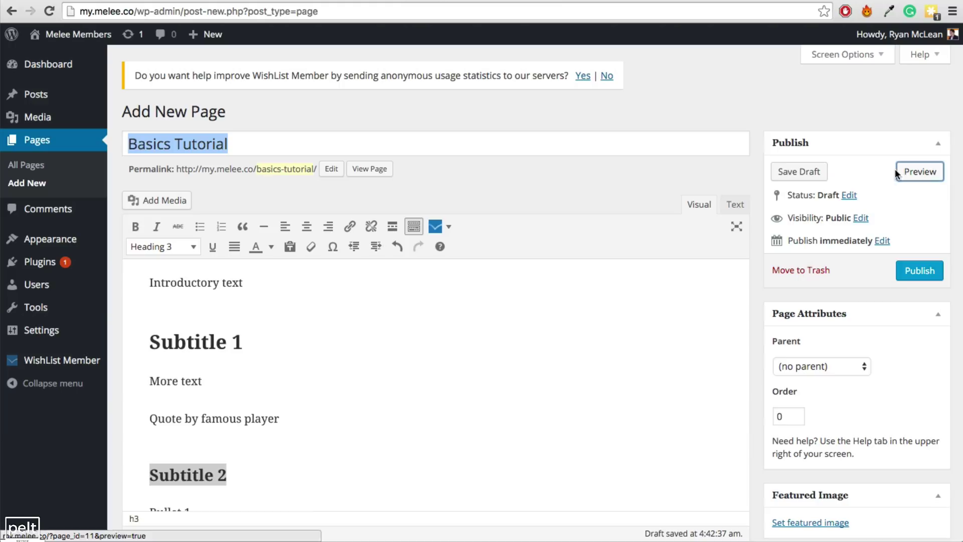
pyautogui.scroll(-2, 195, 376)
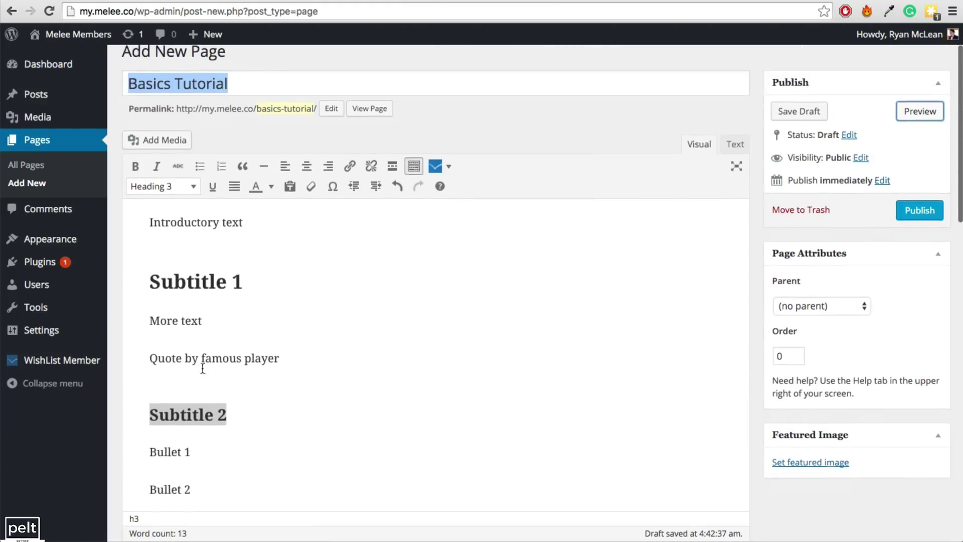
# Step: Turn the quote line into a blockquote and check it in the preview
pyautogui.click(181, 359)
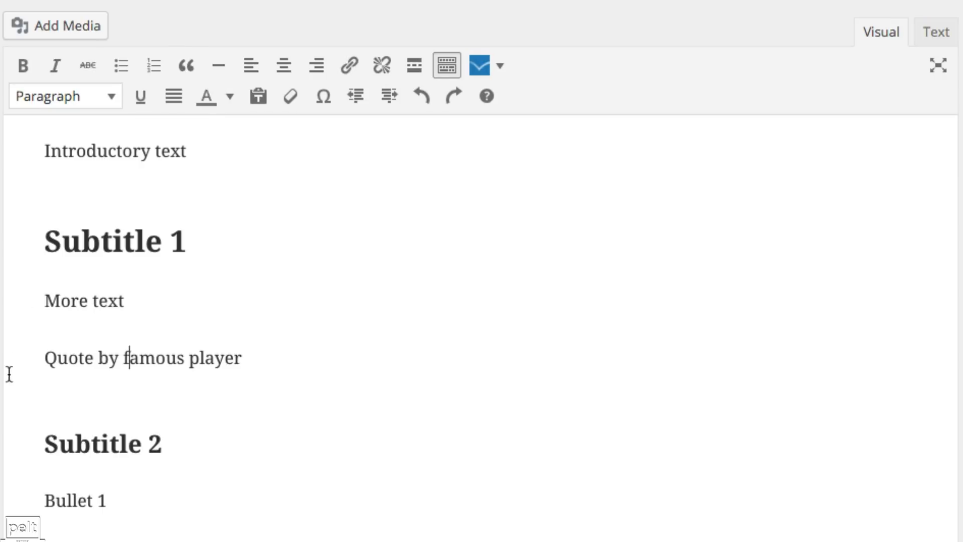
pyautogui.click(46, 363)
pyautogui.click(188, 70)
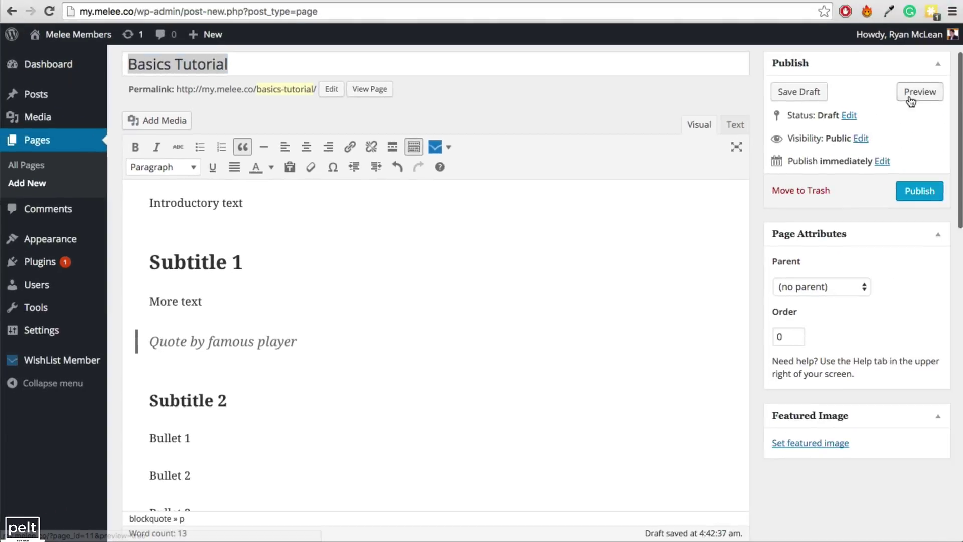
pyautogui.click(910, 98)
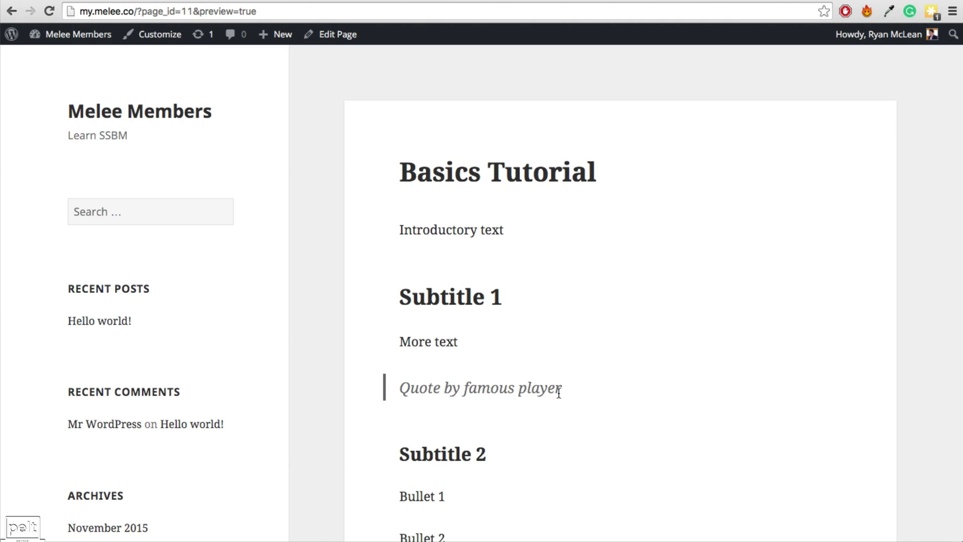
pyautogui.click(119, 3)
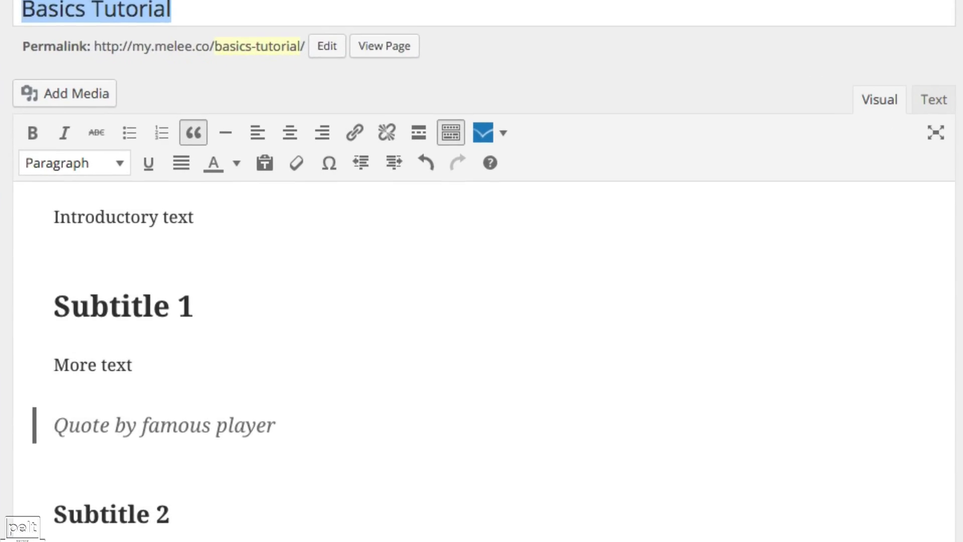
# Step: Make the three bullet lines a numbered list, leaving them unbolded and not italic
pyautogui.scroll(-1, 481, 351)
pyautogui.moveTo(113, 527); pyautogui.dragTo(65, 419)
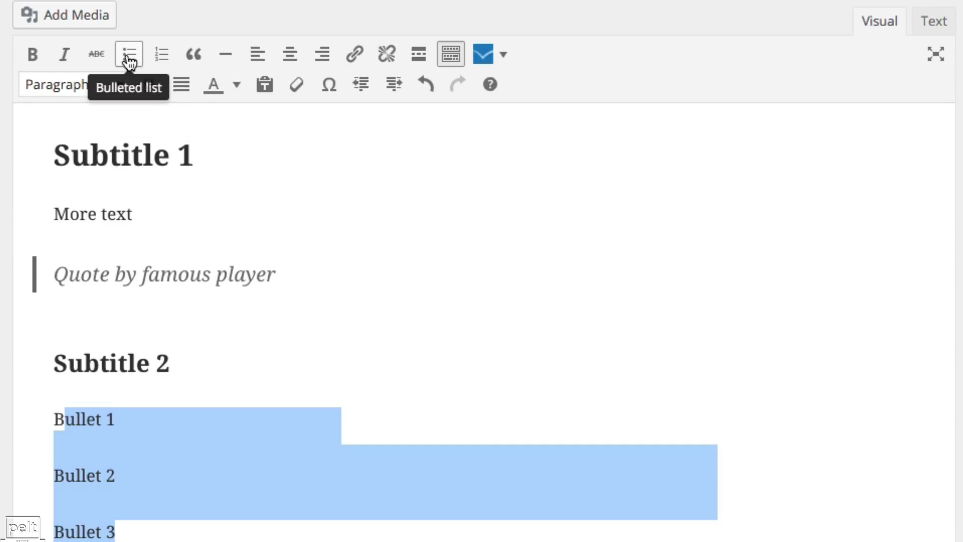
pyautogui.click(130, 61)
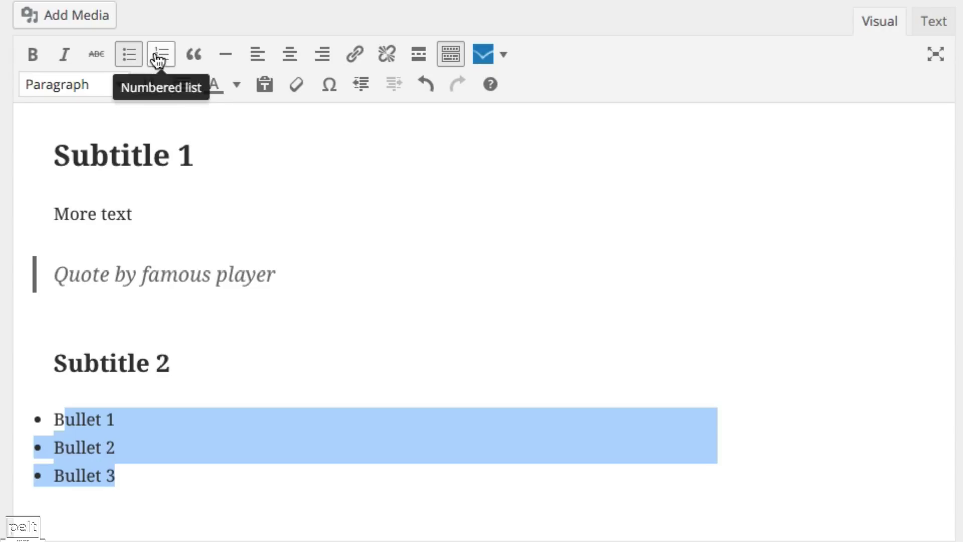
pyautogui.click(157, 59)
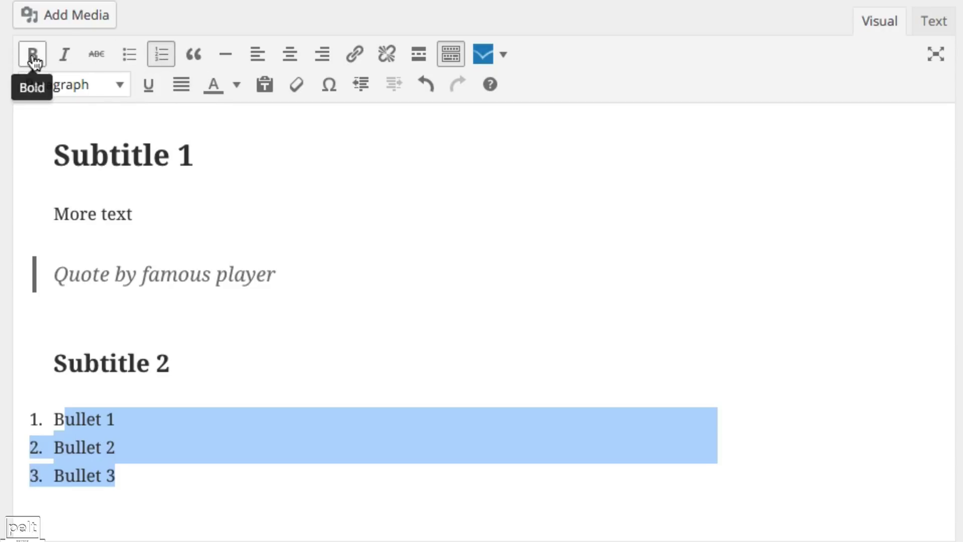
pyautogui.click(32, 56)
pyautogui.click(64, 55)
pyautogui.hotkey('ctrl', 'z')
pyautogui.click(32, 57)
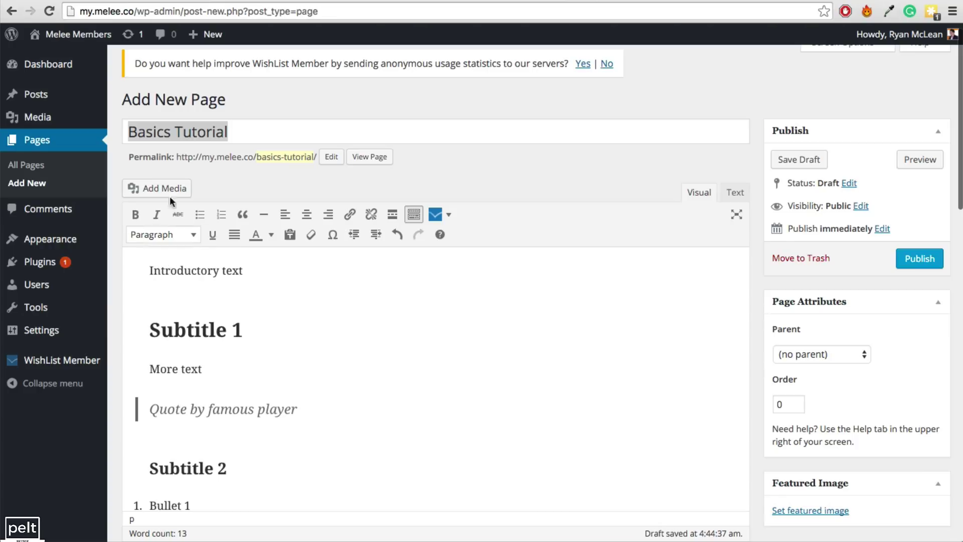
# Step: Upload the photo IMG_0811 through Add Media
pyautogui.click(157, 189)
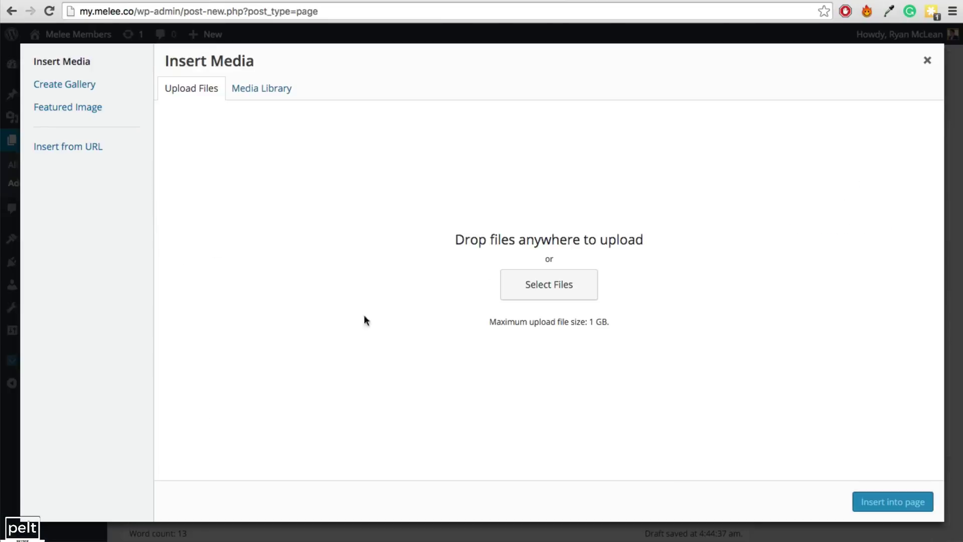
pyautogui.click(551, 234)
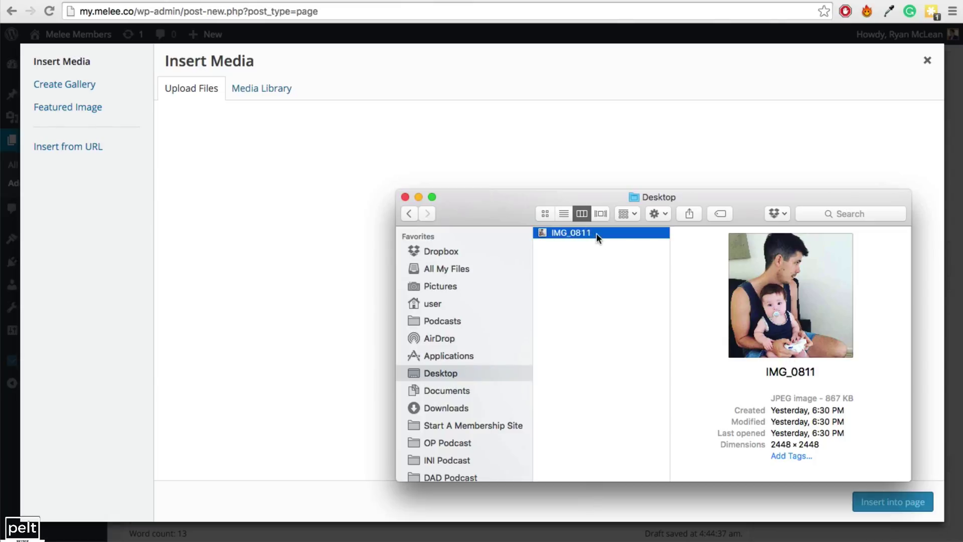
pyautogui.moveTo(598, 237); pyautogui.dragTo(387, 145)
pyautogui.click(301, 313)
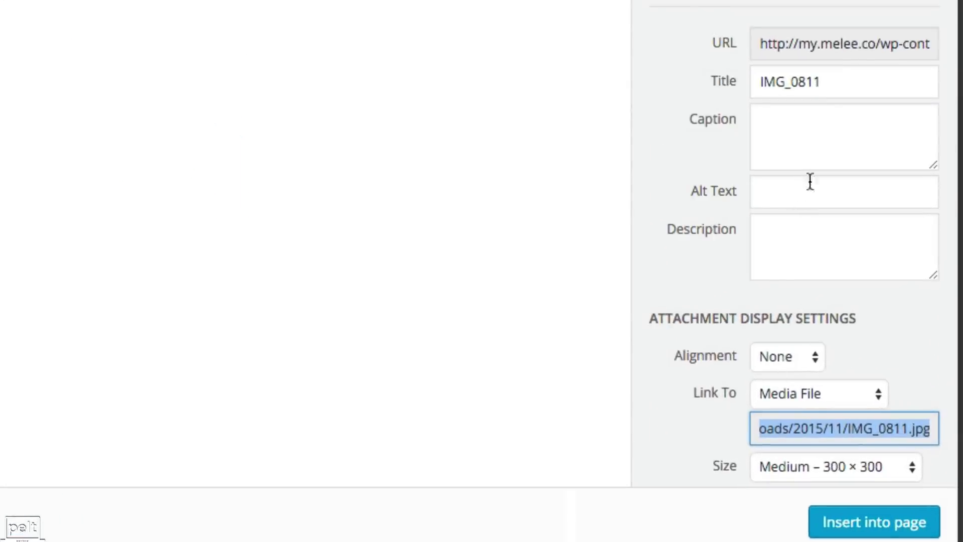
# Step: Insert IMG_0811 left-aligned, linking to None, at Medium size beside the introductory text
pyautogui.click(808, 82)
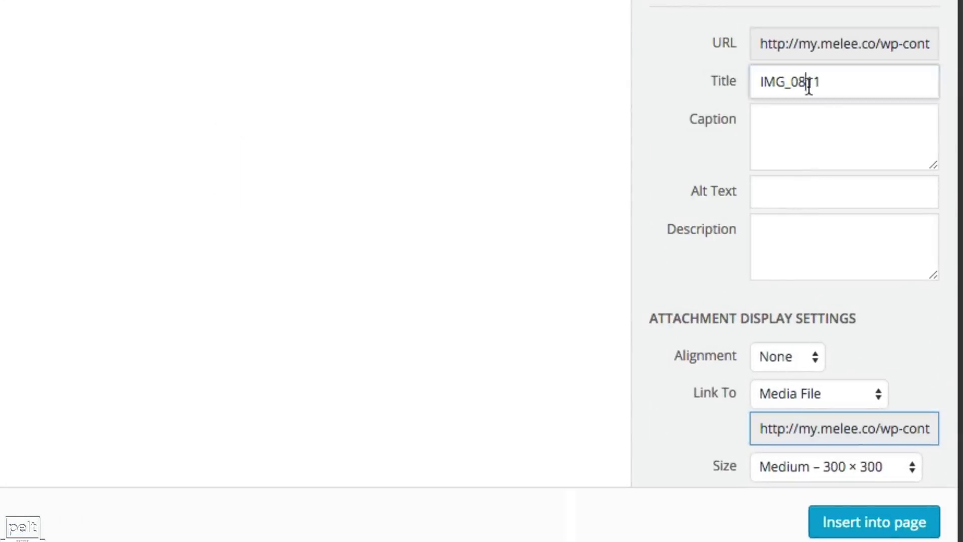
pyautogui.click(772, 201)
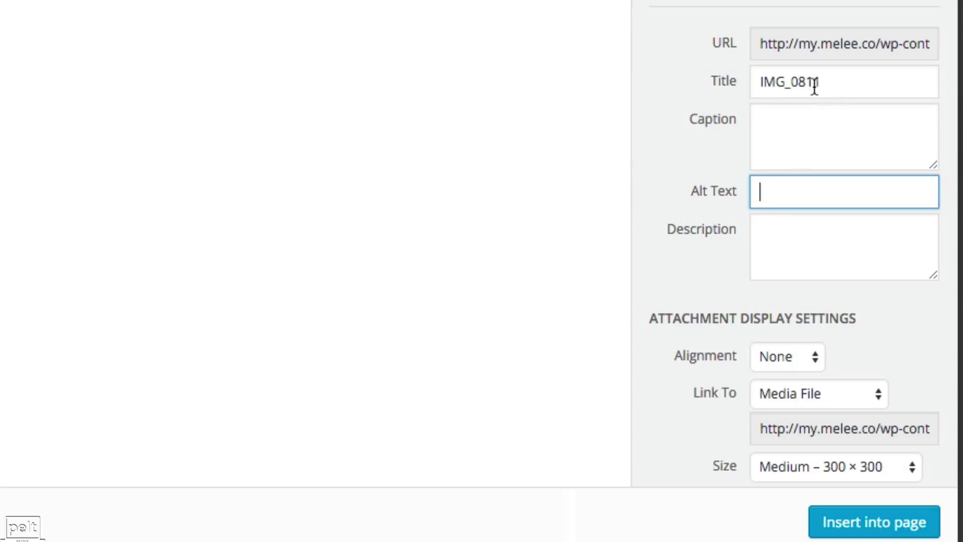
pyautogui.scroll(-1, 773, 401)
pyautogui.click(778, 334)
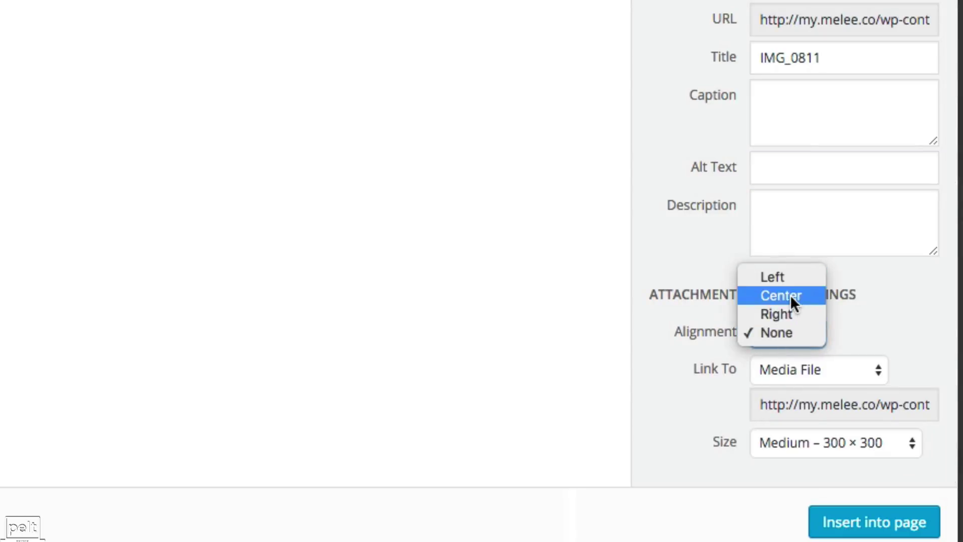
pyautogui.click(819, 375)
pyautogui.click(843, 374)
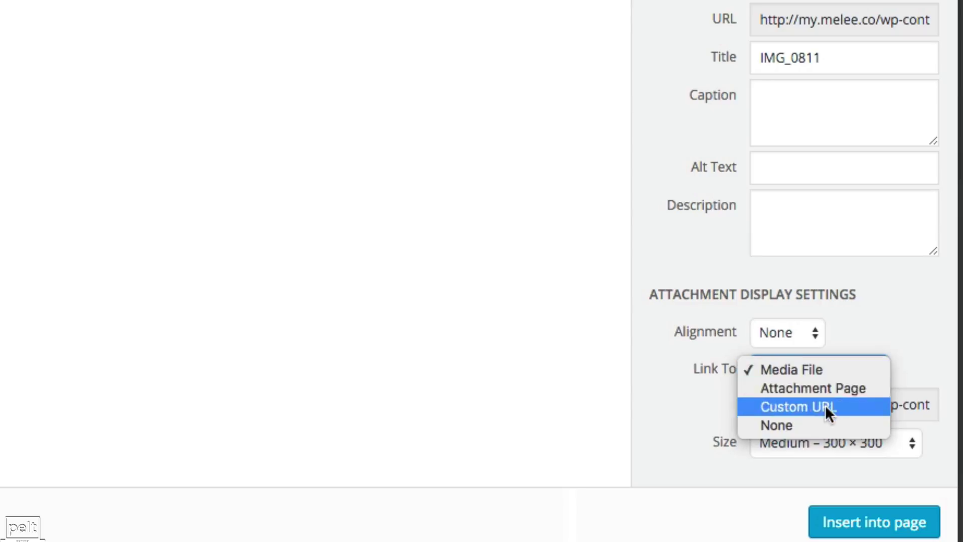
pyautogui.click(815, 425)
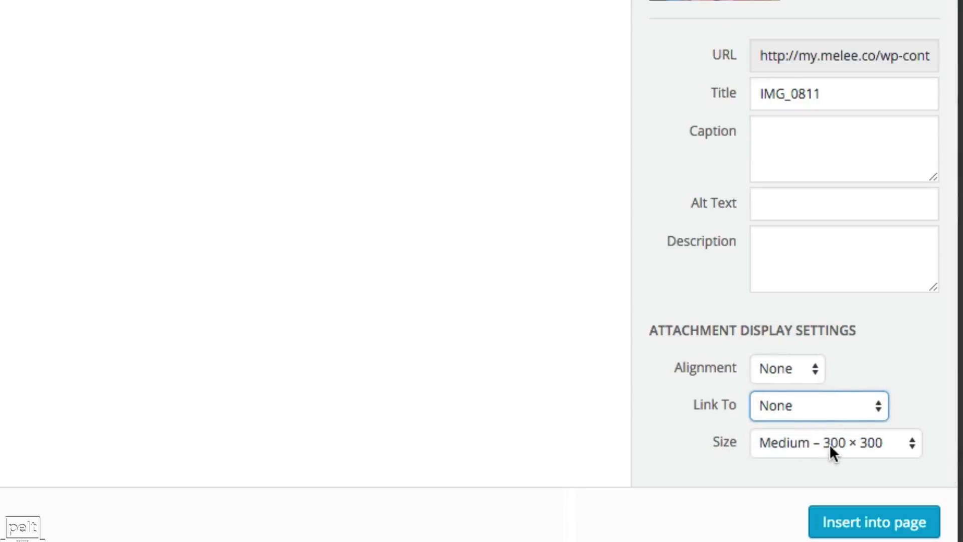
pyautogui.click(830, 444)
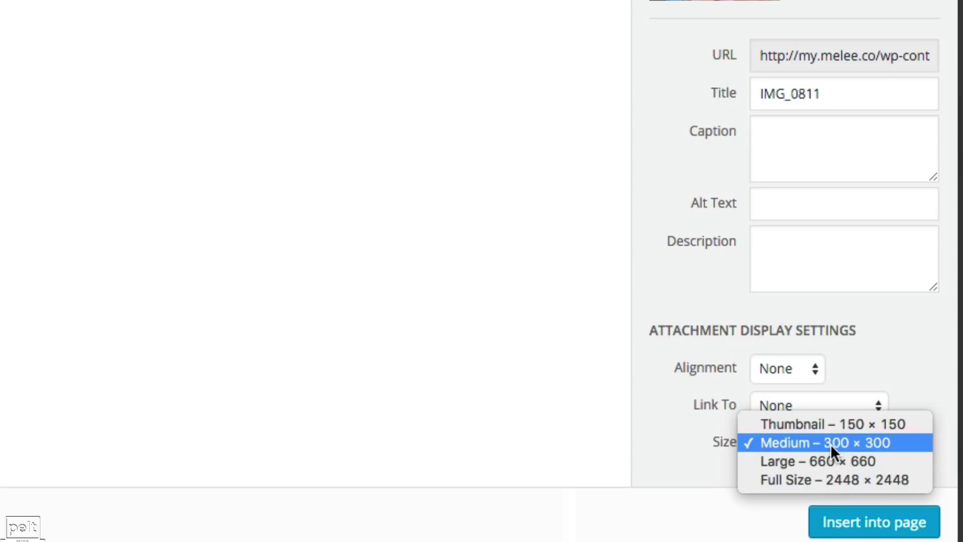
pyautogui.click(836, 507)
pyautogui.click(790, 369)
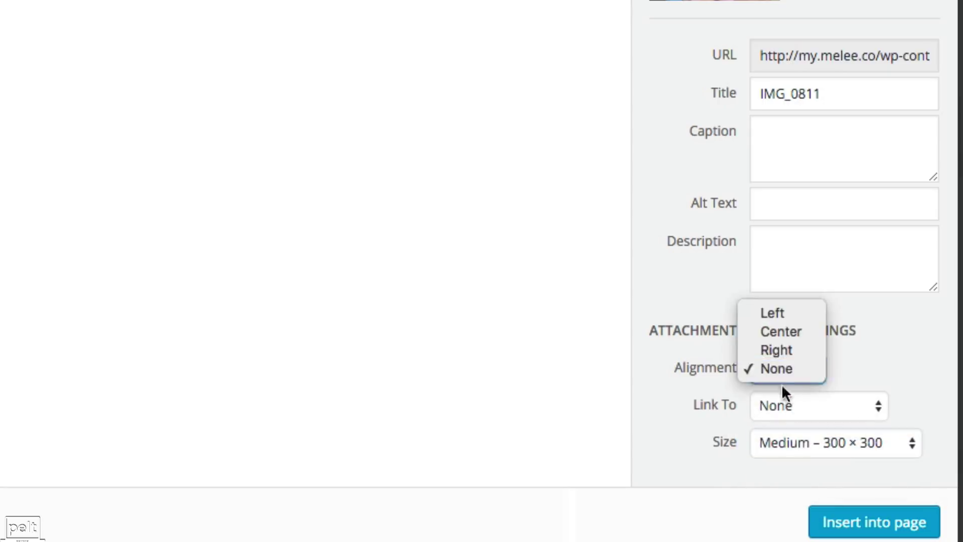
pyautogui.click(795, 316)
pyautogui.click(873, 524)
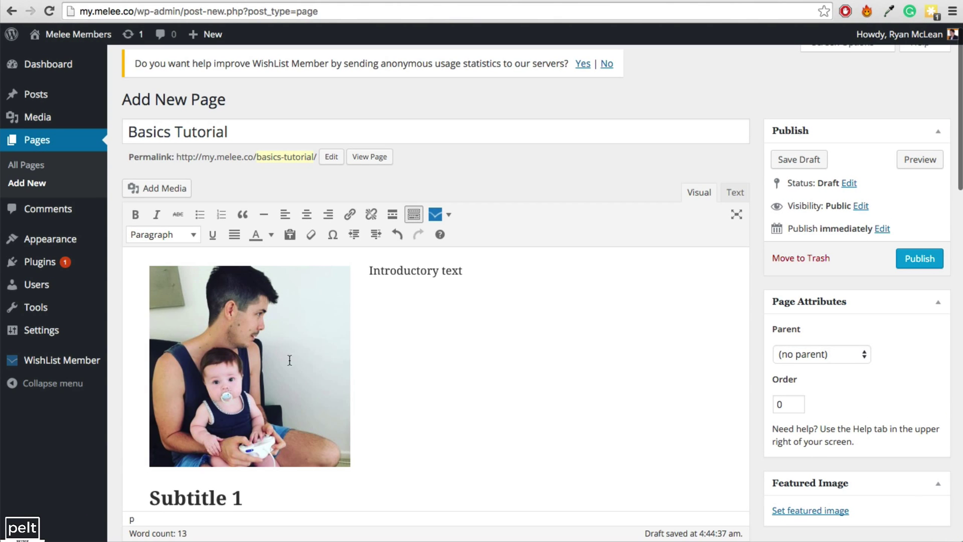
# Step: Resize the photo to a small thumbnail and align it right, previewing before and after
pyautogui.click(921, 159)
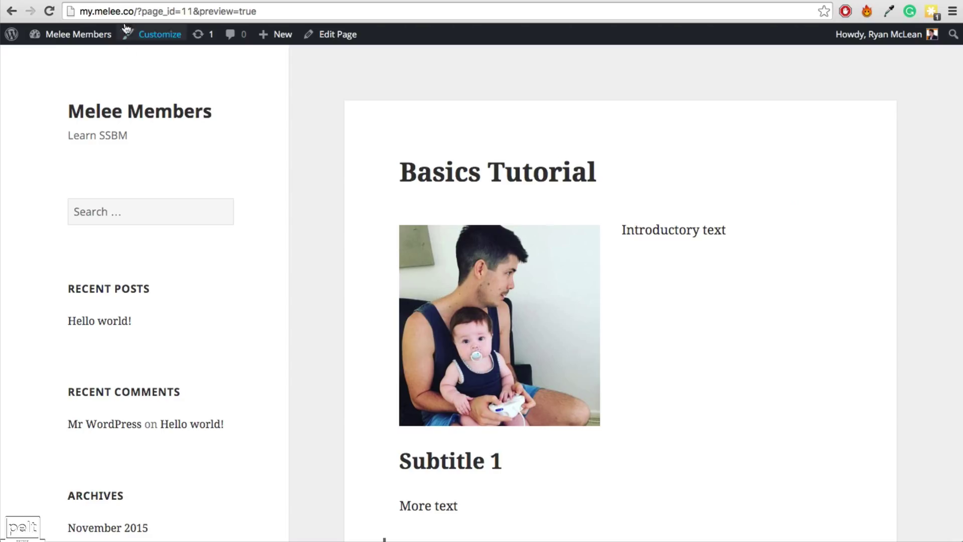
pyautogui.click(121, 1)
pyautogui.moveTo(350, 466); pyautogui.dragTo(256, 340)
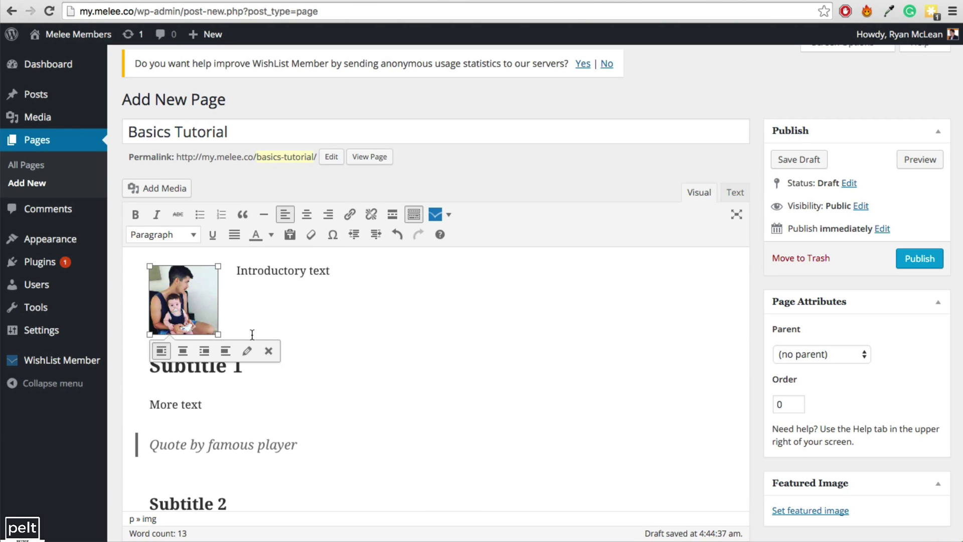
pyautogui.click(204, 351)
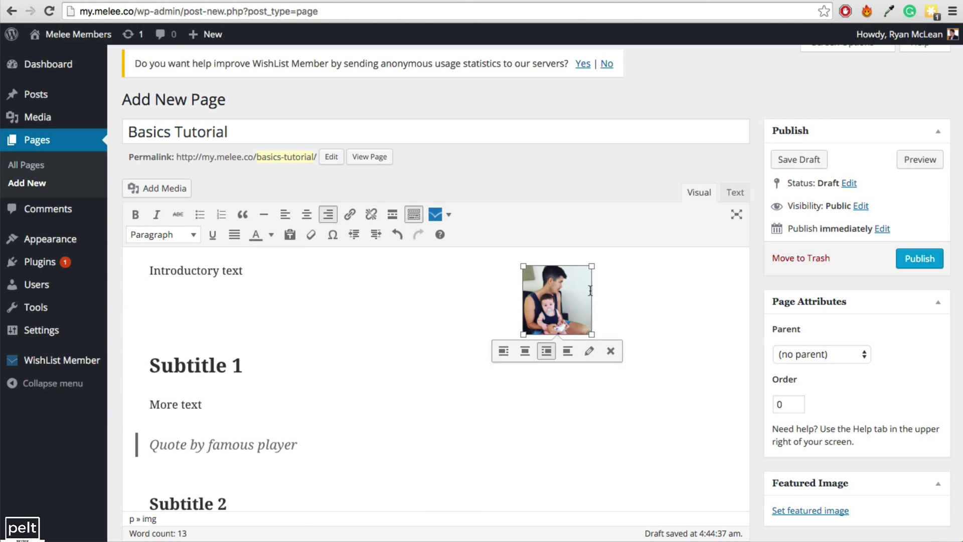
pyautogui.click(920, 161)
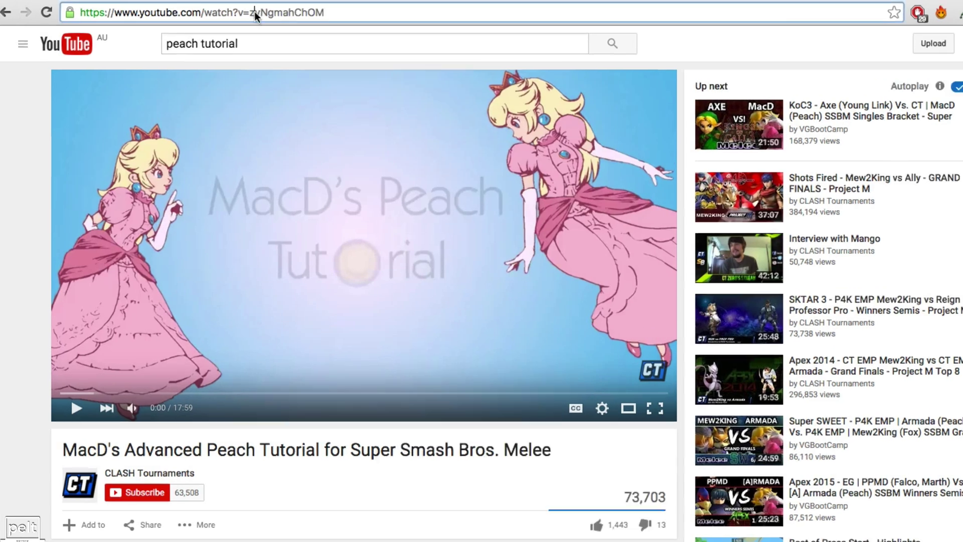
# Step: Copy the YouTube address of MacD's Advanced Peach Tutorial from the address bar
pyautogui.rightClick(233, 11)
pyautogui.click(653, 119)
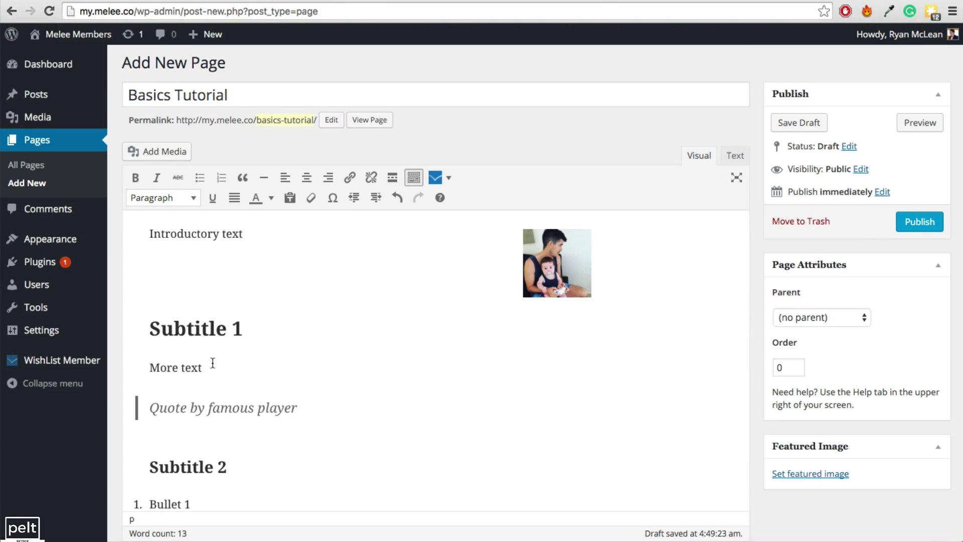
# Step: Paste the copied YouTube URL on its own new line below 'More text' so it embeds
pyautogui.click(212, 363)
pyautogui.press('Return')
pyautogui.scroll(-1, 206, 364)
pyautogui.hotkey('ctrl', 'v')
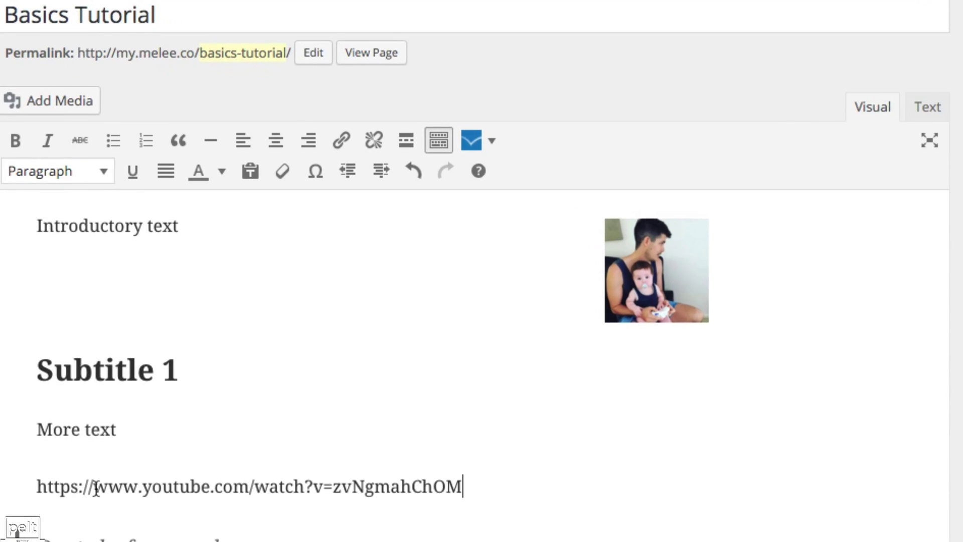
pyautogui.press('Return')
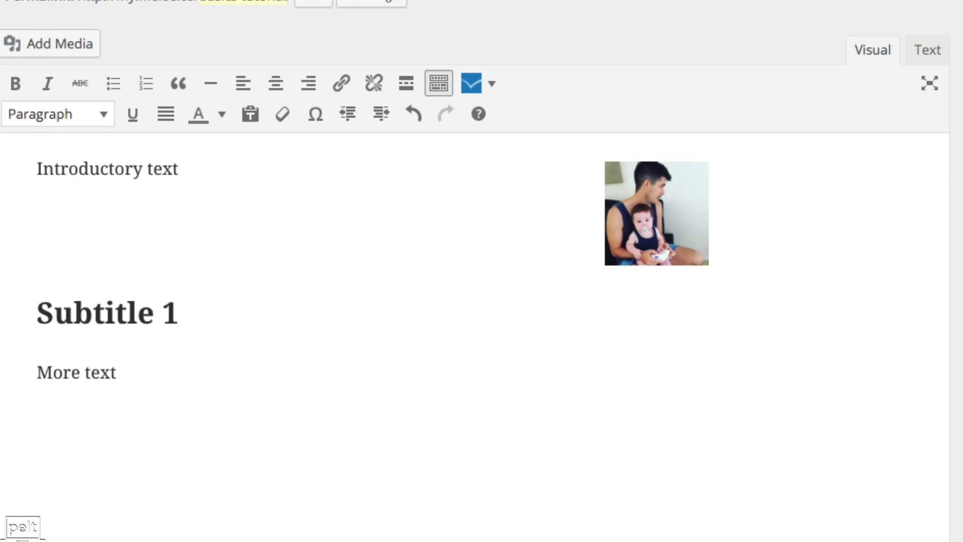
pyautogui.scroll(-5, 400, 368)
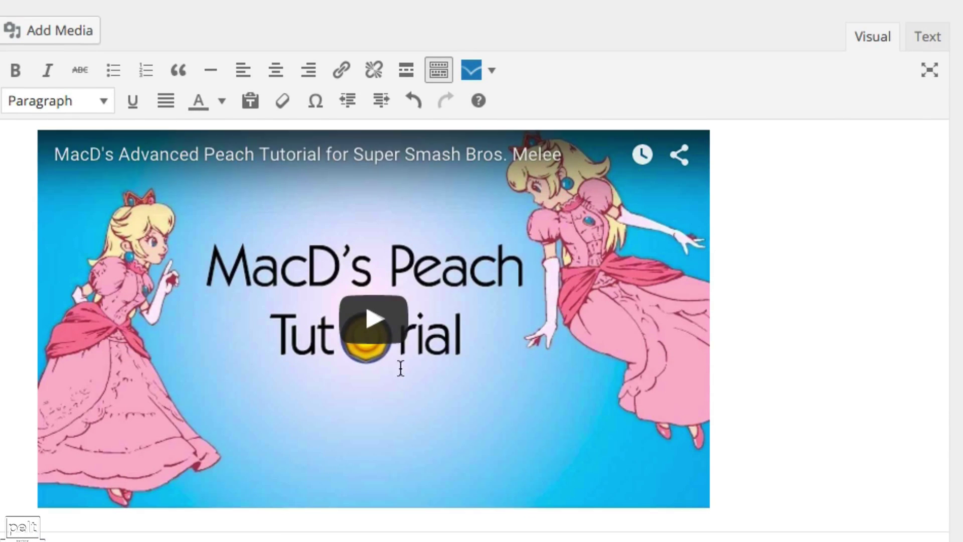
pyautogui.scroll(-1, 230, 477)
pyautogui.scroll(2, 276, 416)
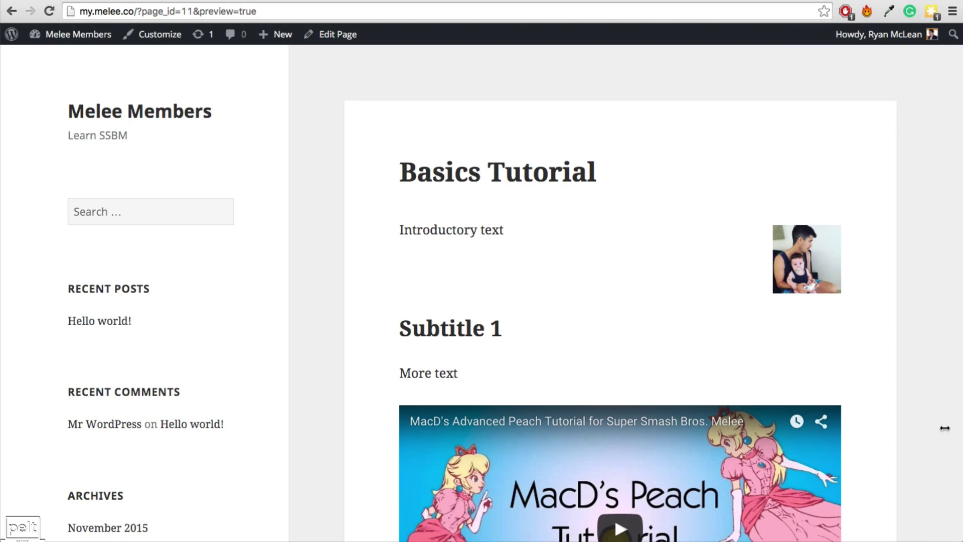
# Step: Scroll the page preview down to the embedded video and narrow the browser window
pyautogui.scroll(-4, 778, 385)
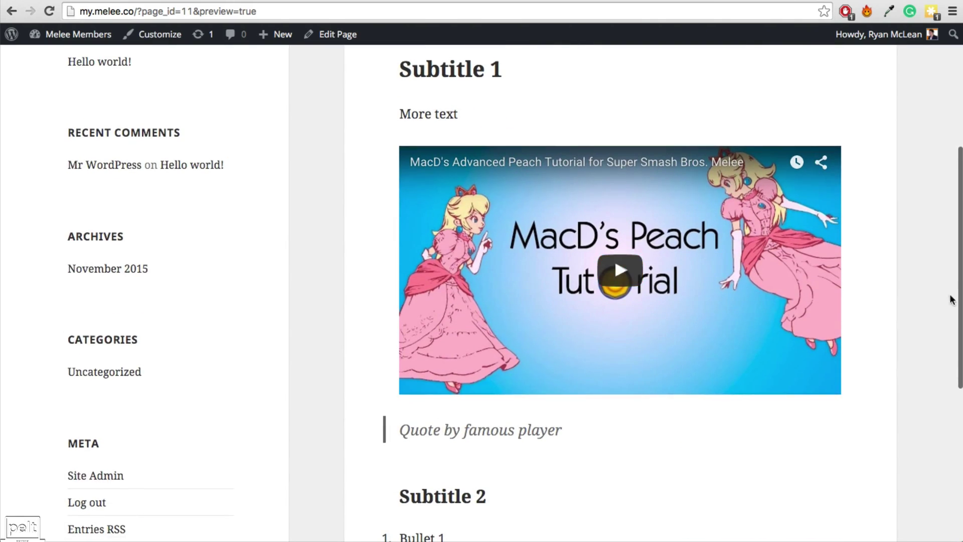
pyautogui.moveTo(947, 281); pyautogui.dragTo(276, 396)
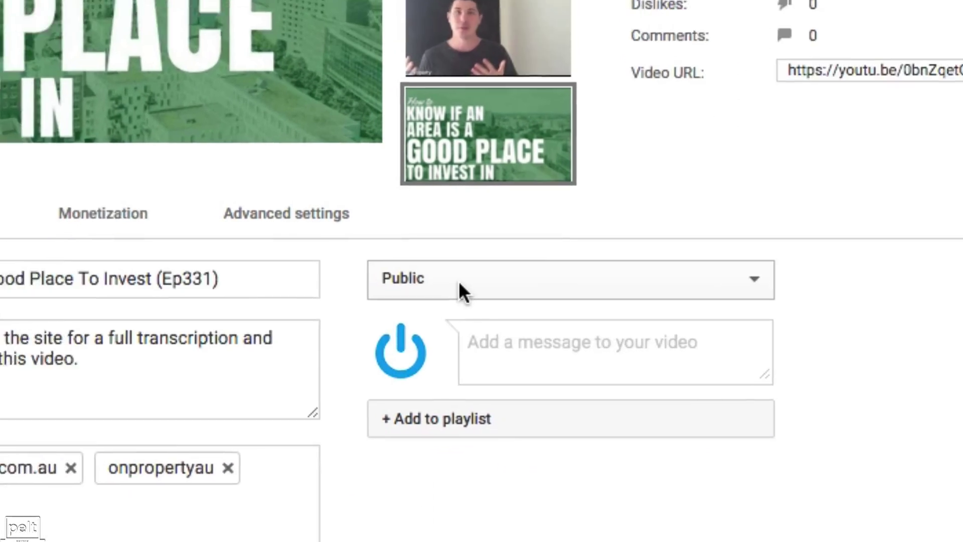
# Step: Change the Ep331 video's privacy setting to Unlisted
pyautogui.click(459, 282)
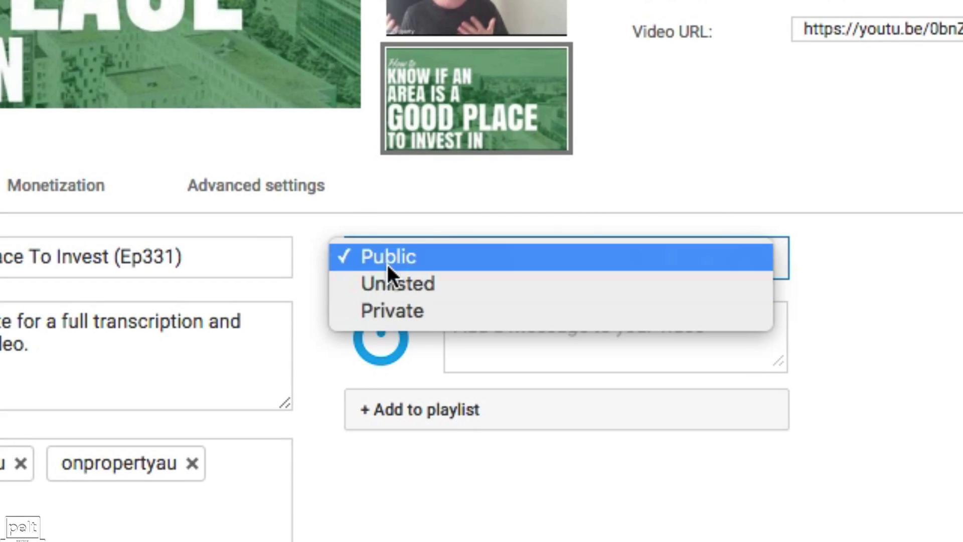
pyautogui.click(406, 290)
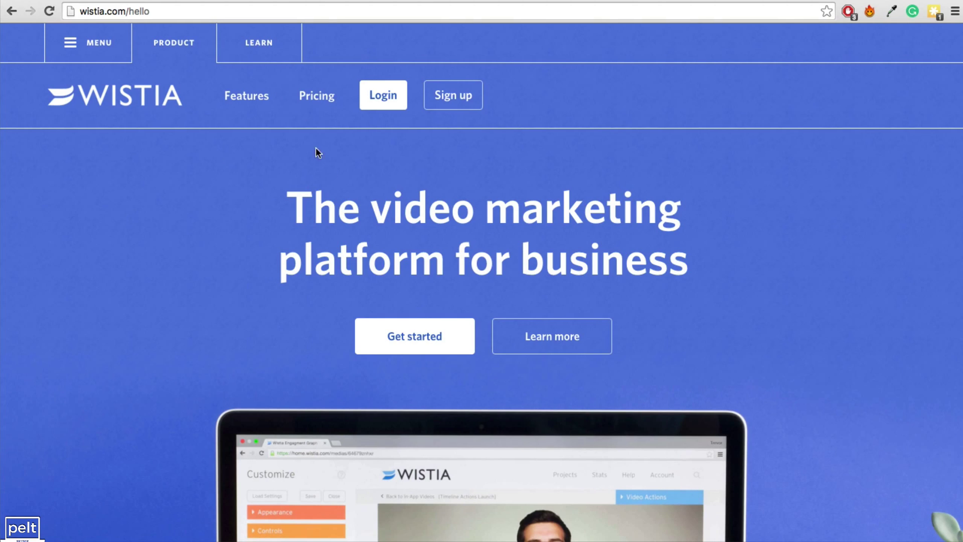
# Step: Show Wistia's pricing plans and highlight the Free plan's '25 videos' limit
pyautogui.click(319, 103)
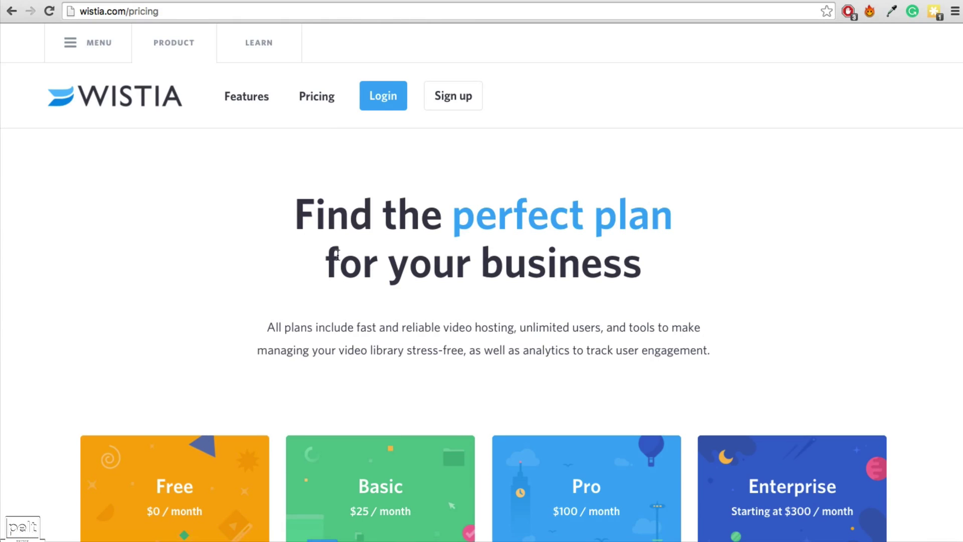
pyautogui.scroll(-6, 337, 254)
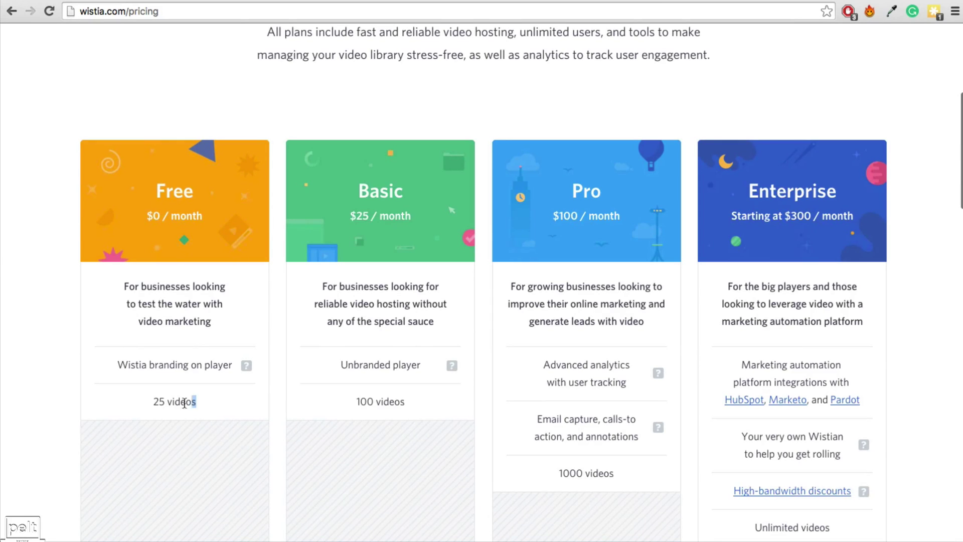
pyautogui.moveTo(184, 403); pyautogui.dragTo(140, 398)
pyautogui.scroll(-2, 188, 318)
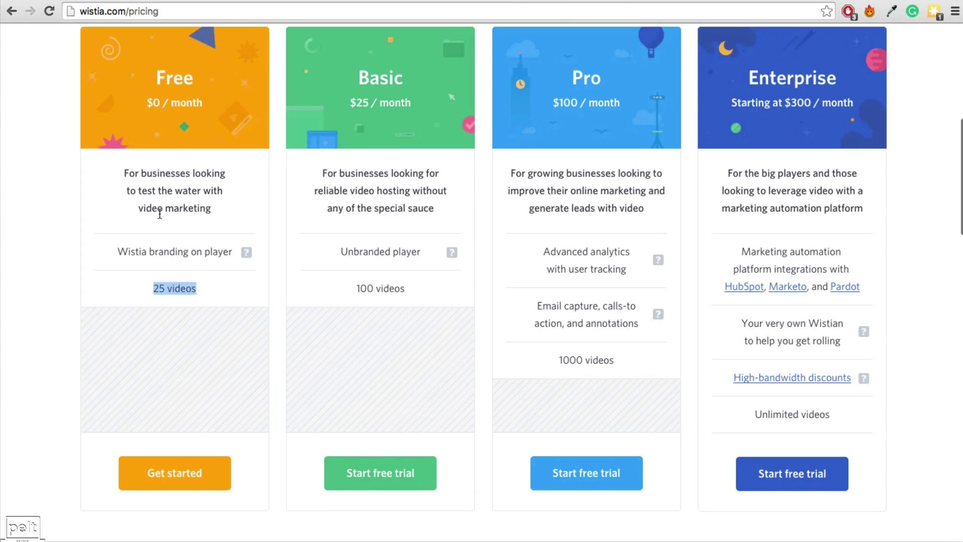
pyautogui.scroll(1, 161, 281)
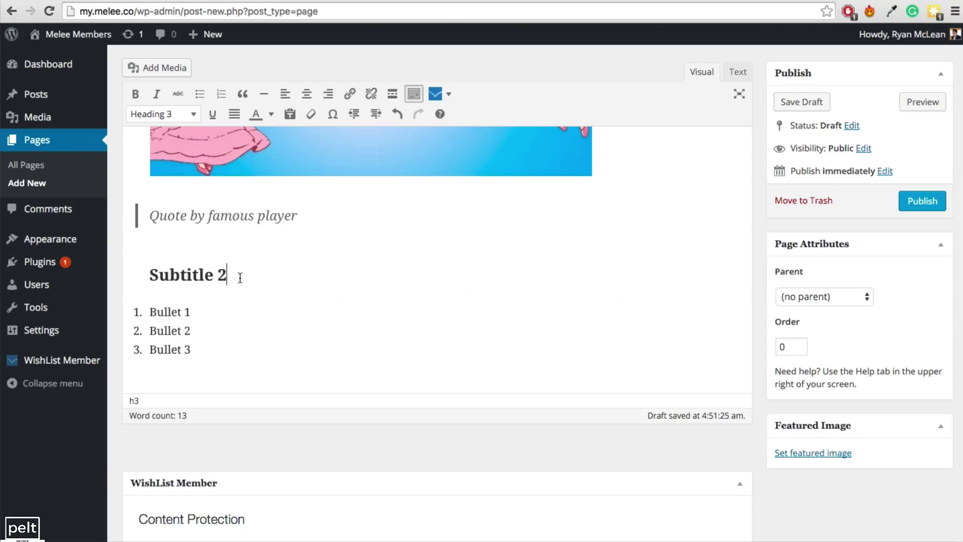
# Step: Upload 1_Welcome_to_CashFlowInvestor.mp3 into a new empty paragraph below Subtitle 2
pyautogui.press('Return')
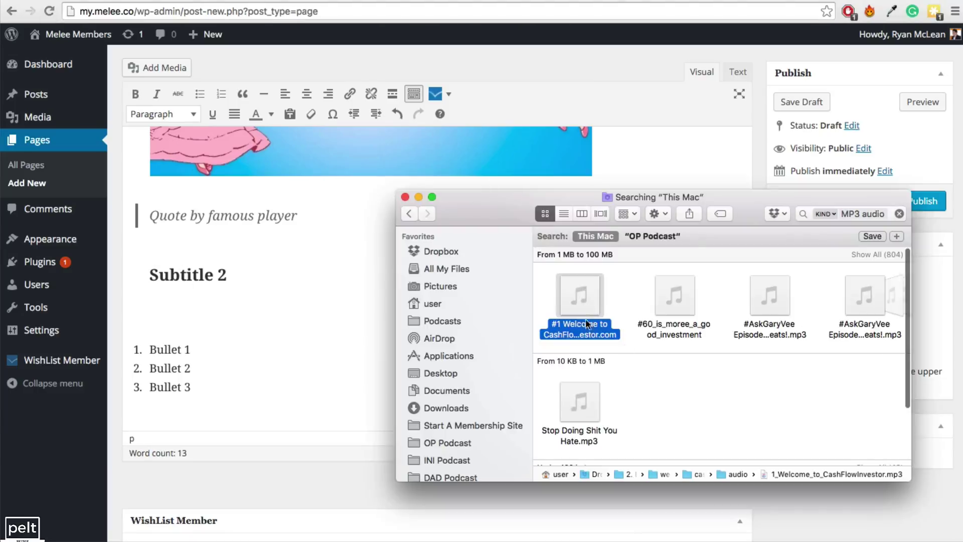
pyautogui.click(597, 321)
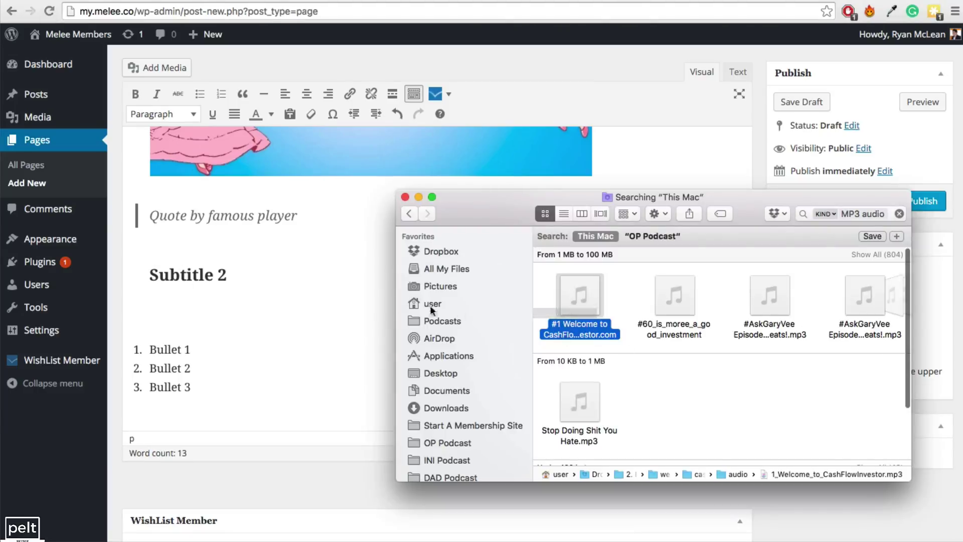
pyautogui.moveTo(572, 320); pyautogui.dragTo(256, 318)
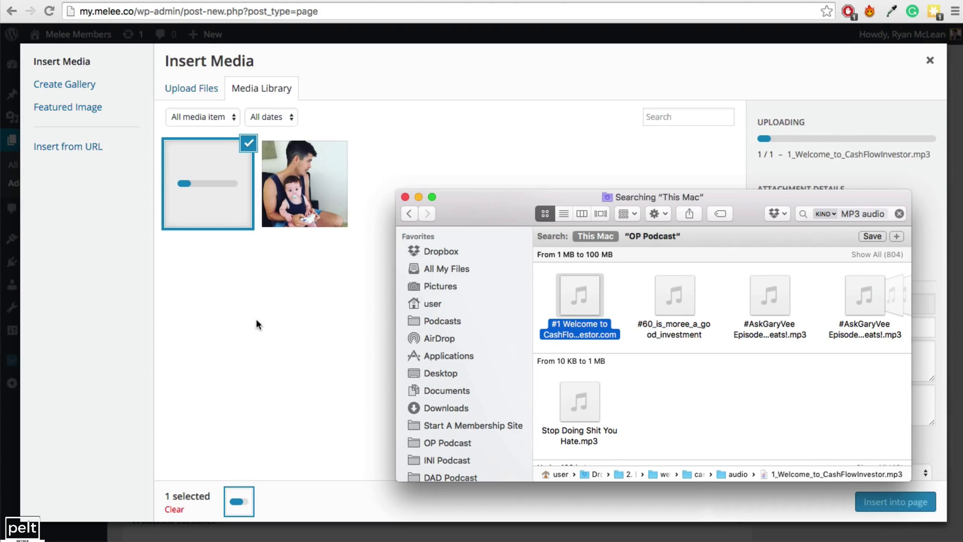
pyautogui.click(283, 308)
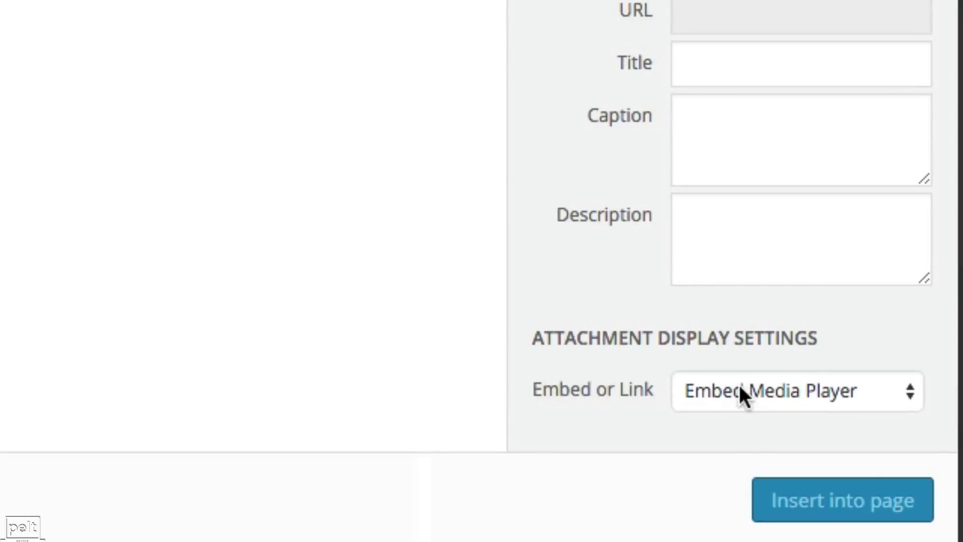
# Step: Insert the MP3 as an embedded media player, then preview the page and play it
pyautogui.click(740, 388)
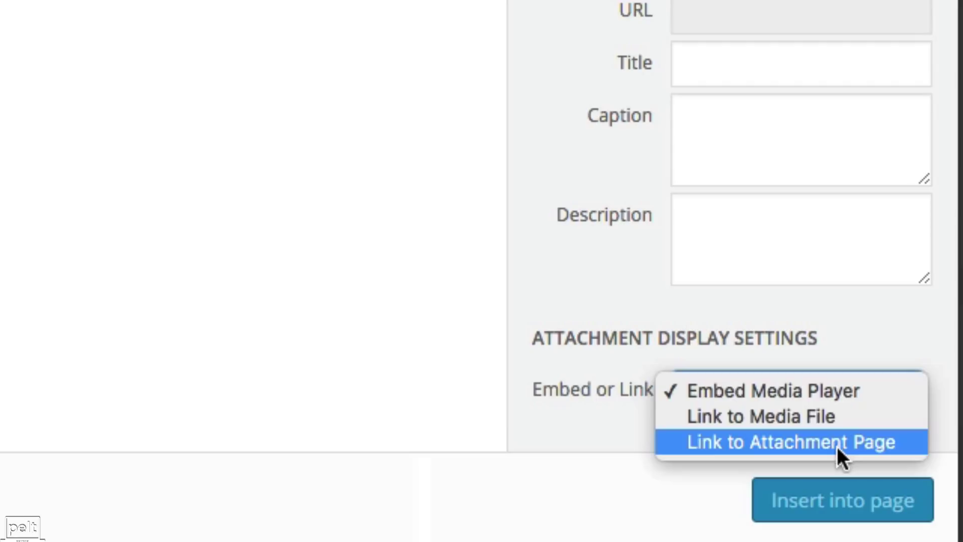
pyautogui.click(815, 392)
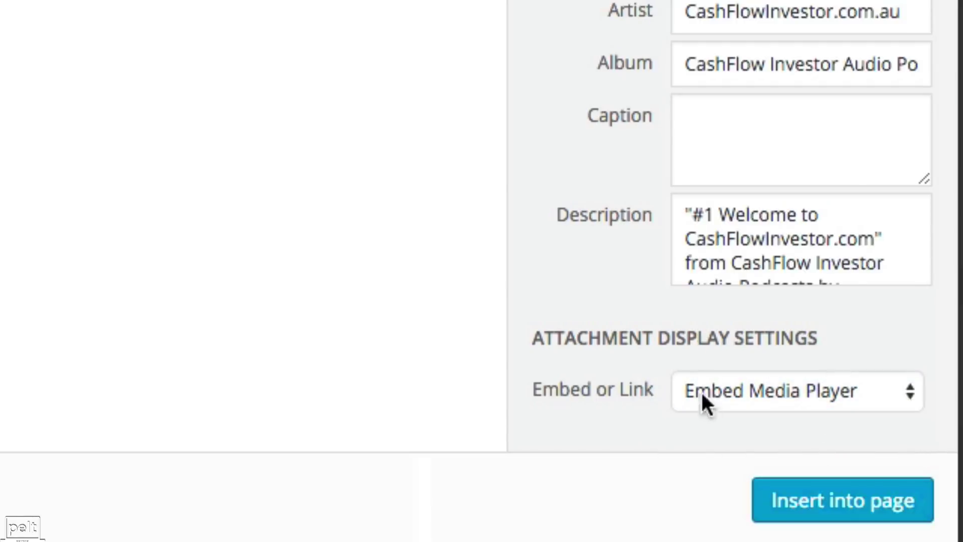
pyautogui.click(813, 505)
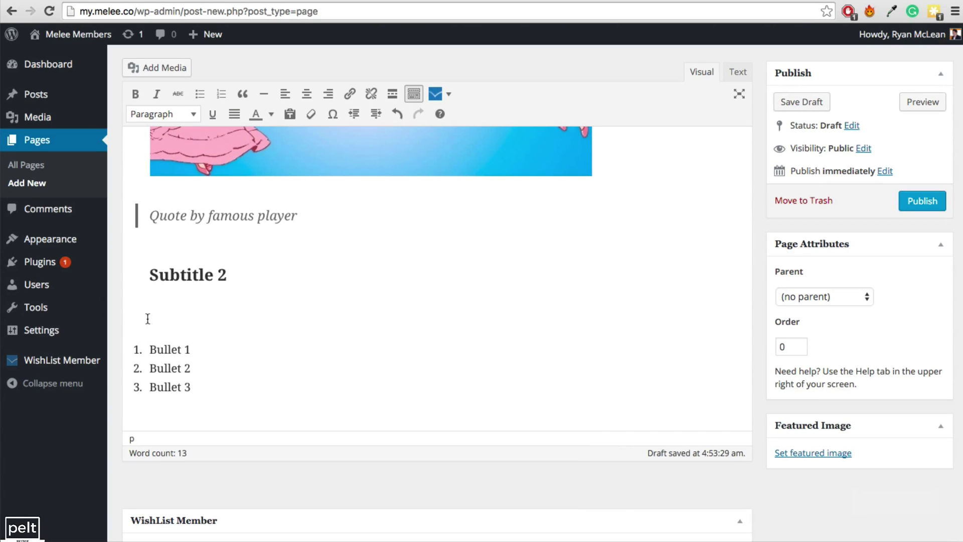
pyautogui.click(914, 107)
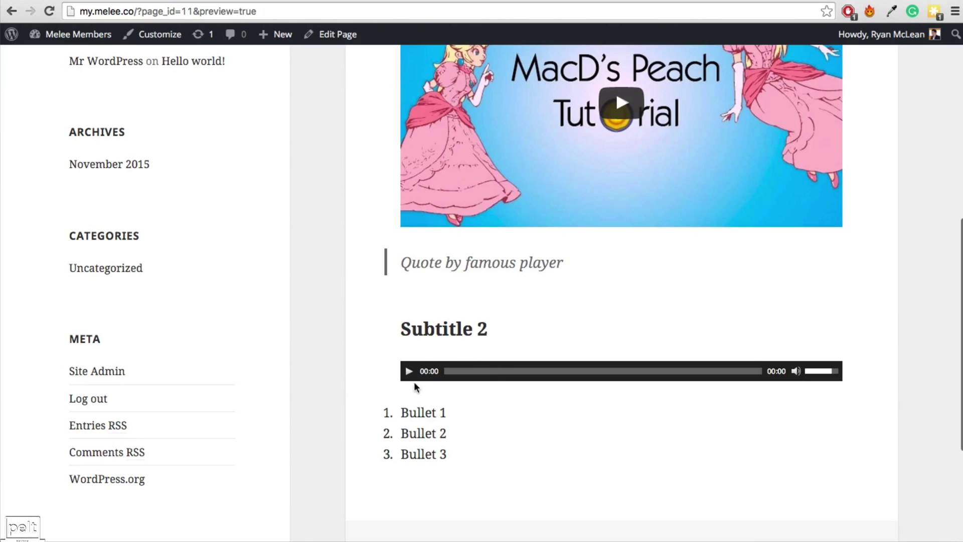
pyautogui.click(409, 372)
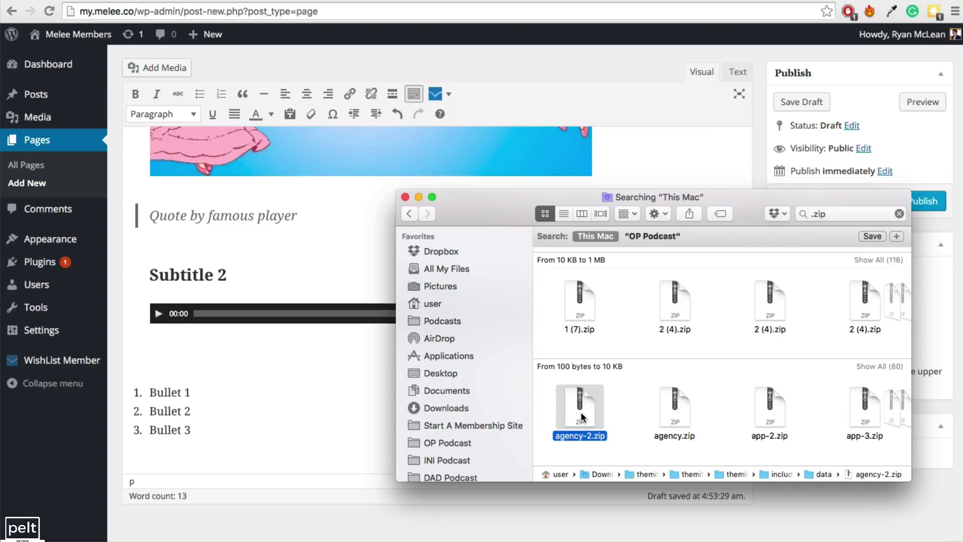
# Step: Upload agency-2.zip to the media library and copy its File URL
pyautogui.moveTo(584, 417); pyautogui.dragTo(282, 354)
pyautogui.click(855, 405)
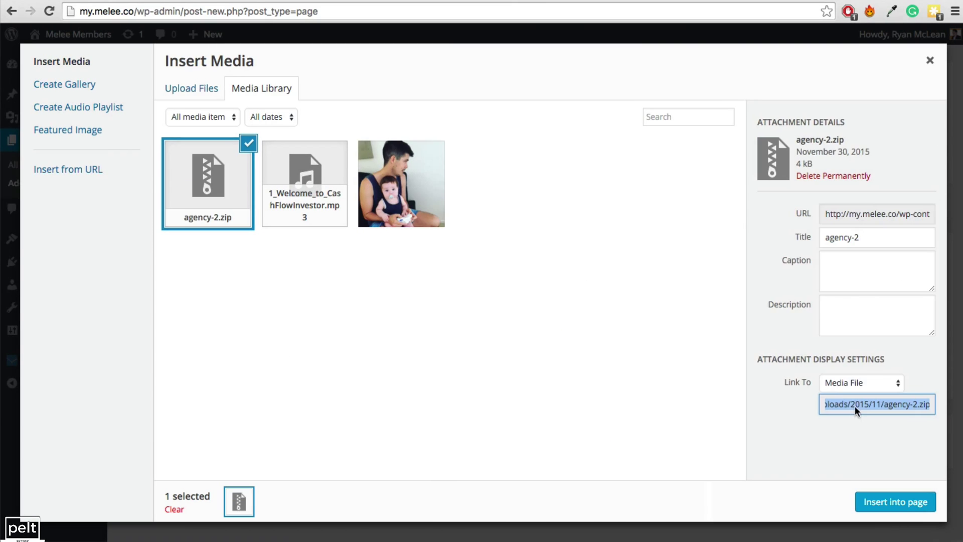
pyautogui.rightClick(857, 404)
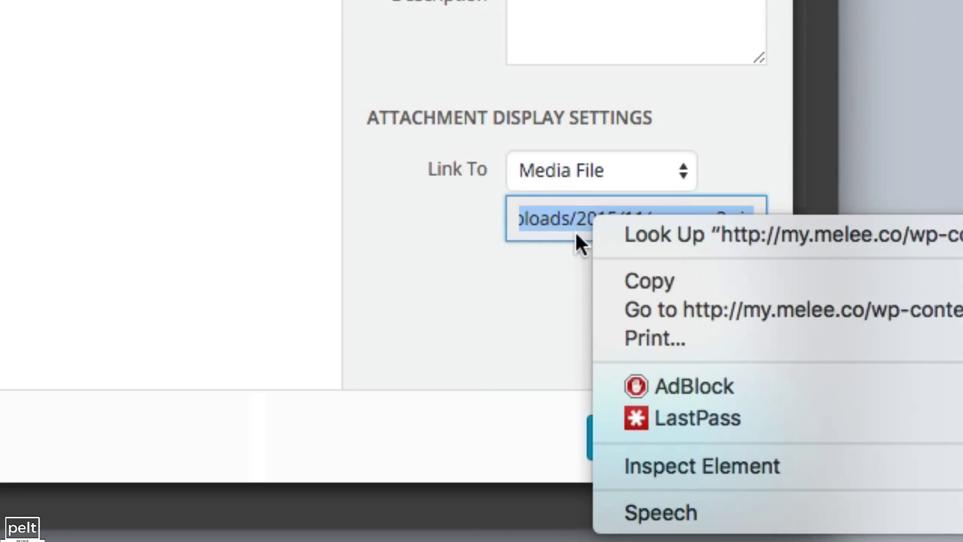
pyautogui.click(649, 281)
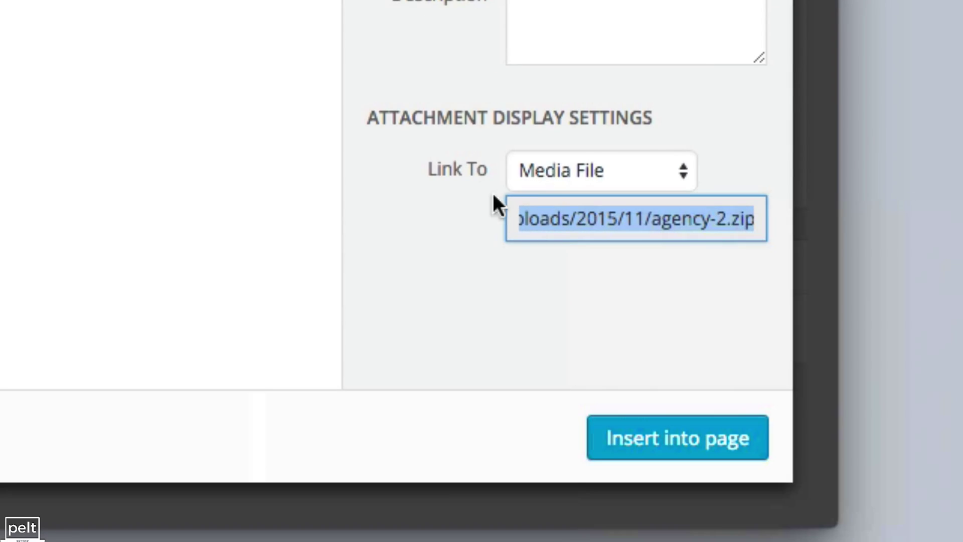
pyautogui.rightClick(583, 219)
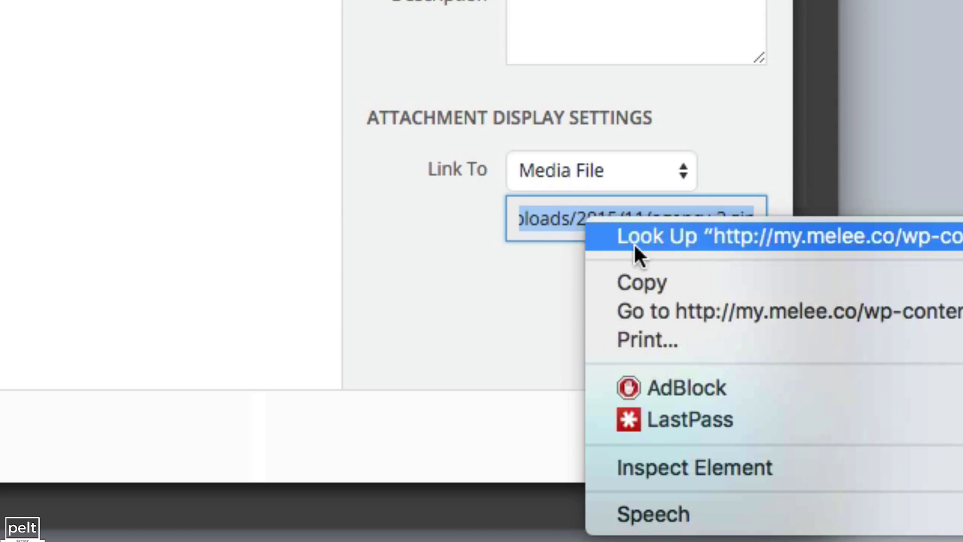
pyautogui.click(668, 276)
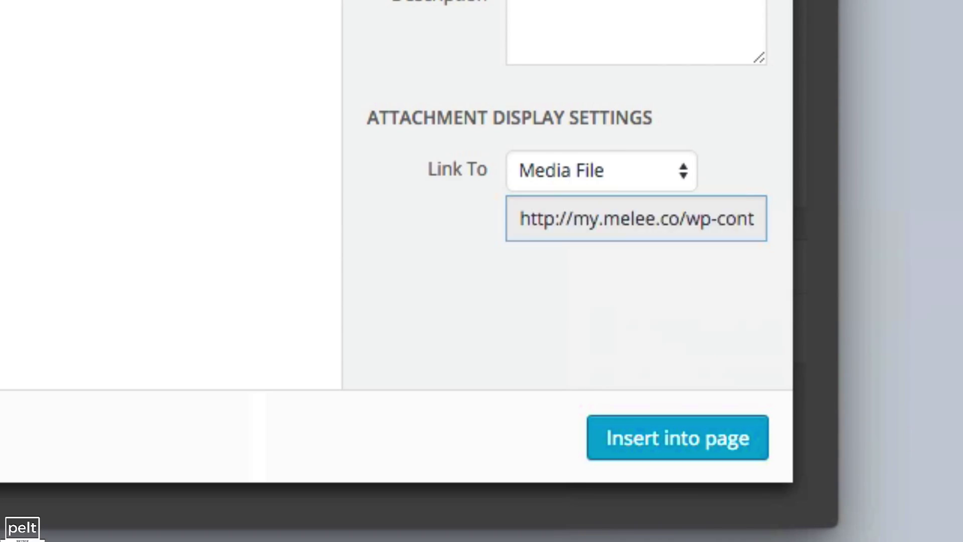
pyautogui.press('Escape')
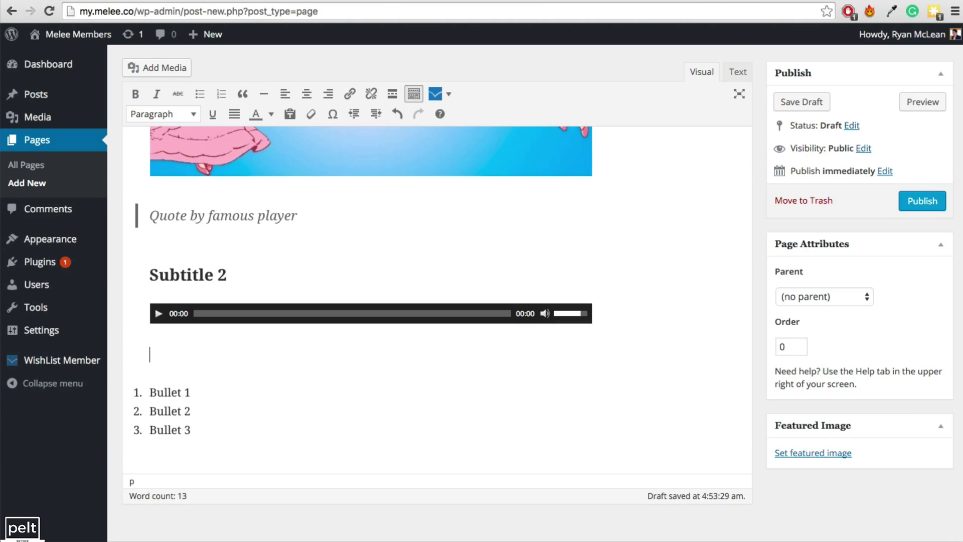
# Step: Type 'Download Special Awesome Thingy', link it to the zip's URL, and preview
pyautogui.write('Download Special Awesome Thingy')
pyautogui.moveTo(343, 355); pyautogui.dragTo(152, 358)
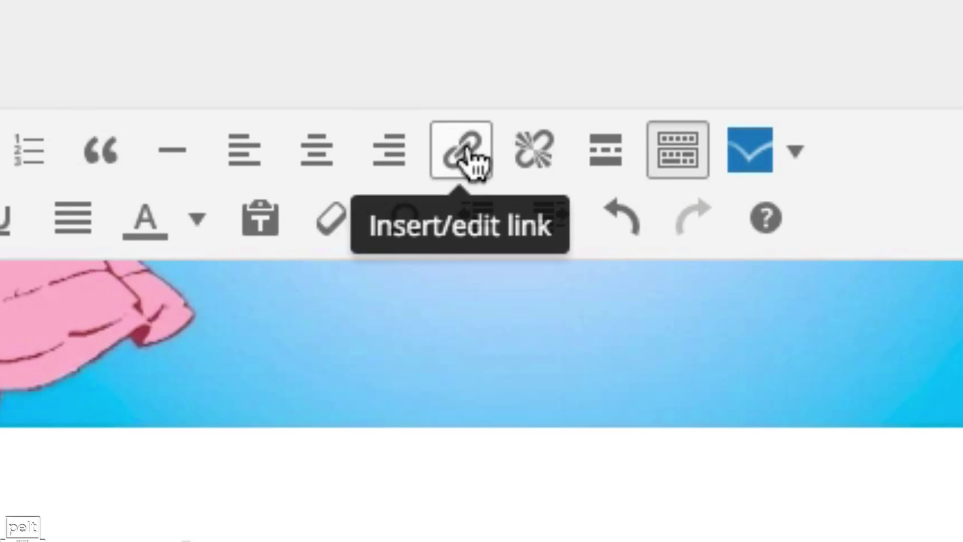
pyautogui.click(350, 94)
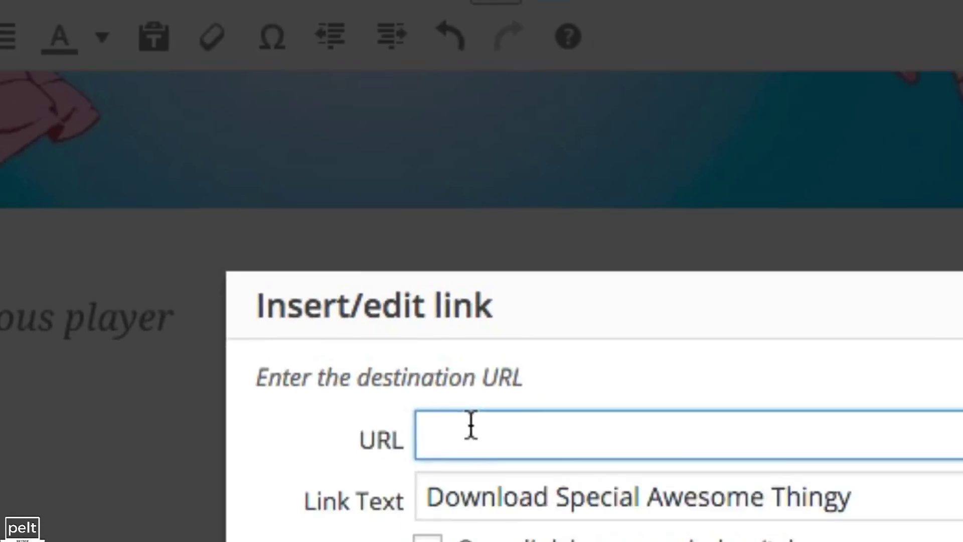
pyautogui.rightClick(471, 423)
pyautogui.click(390, 345)
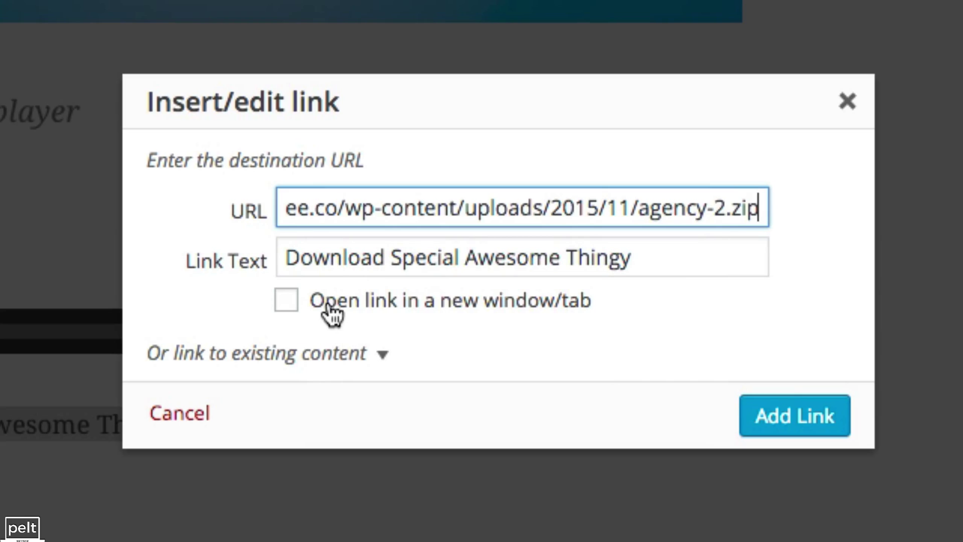
pyautogui.click(805, 427)
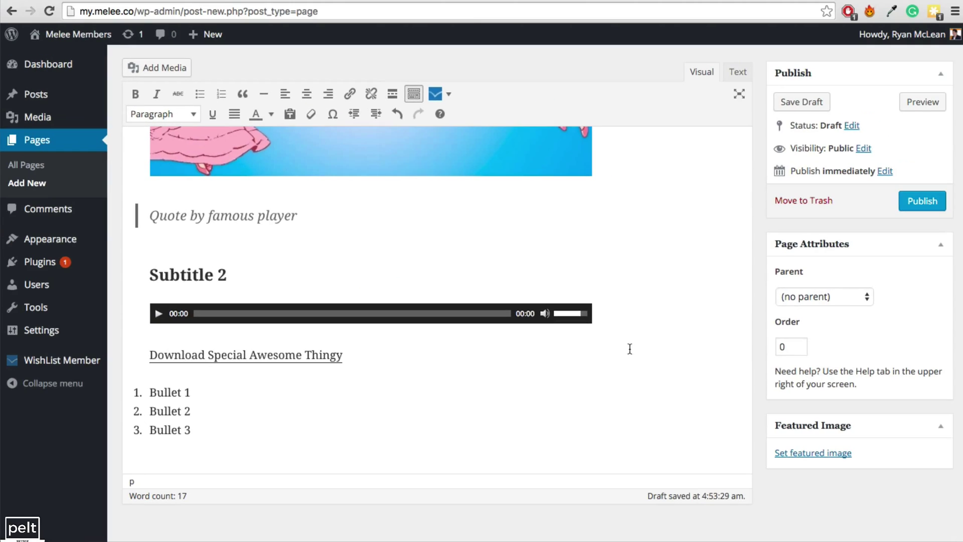
pyautogui.click(918, 105)
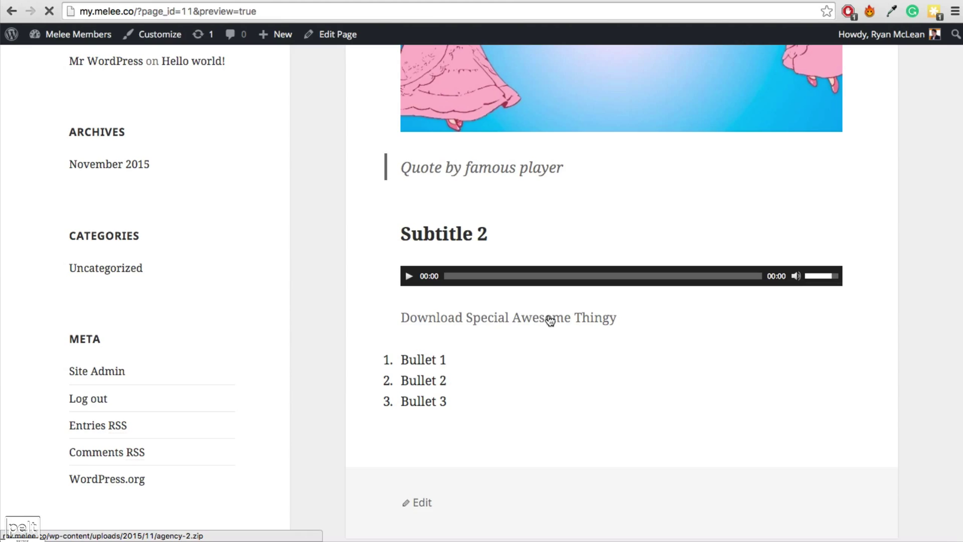
# Step: Test the download link in the preview, then set it to open in a new tab
pyautogui.click(549, 318)
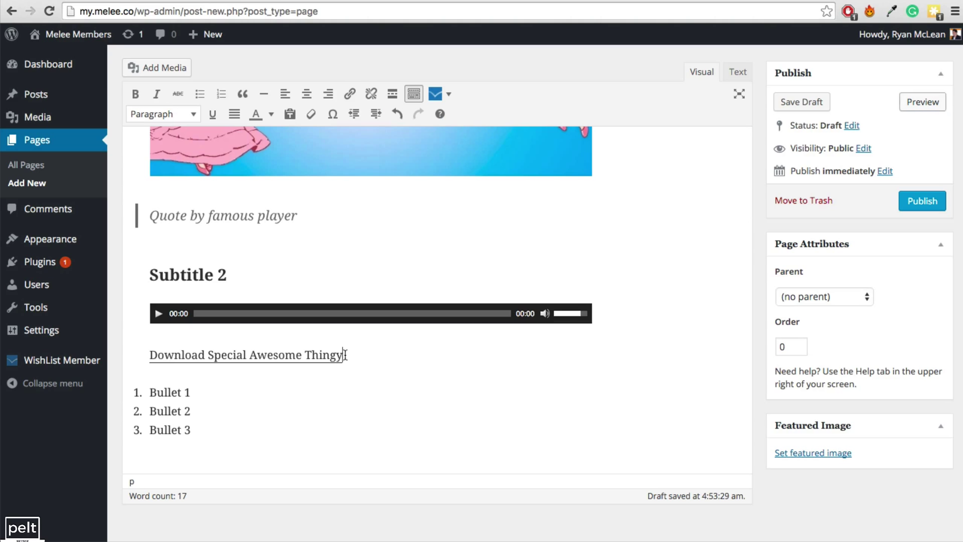
pyautogui.moveTo(342, 355); pyautogui.dragTo(150, 354)
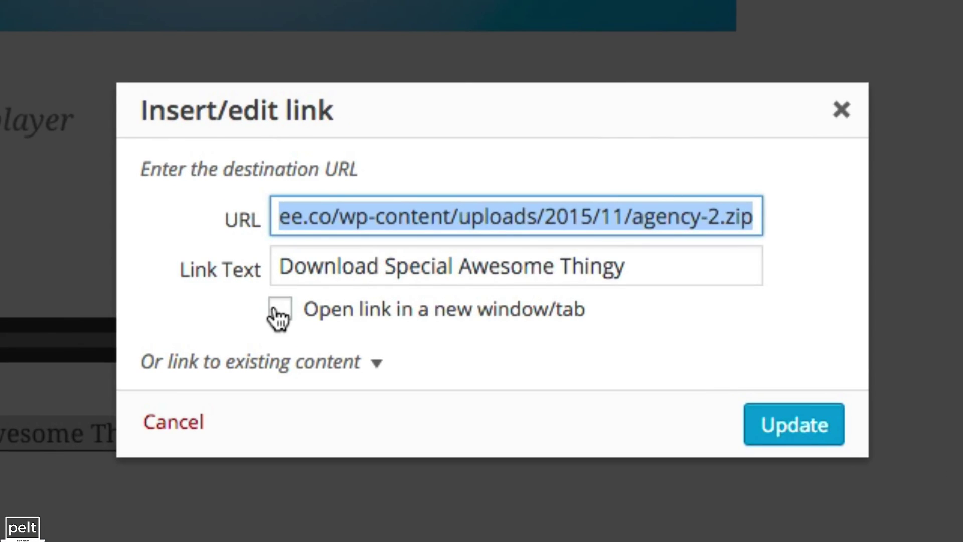
pyautogui.click(356, 302)
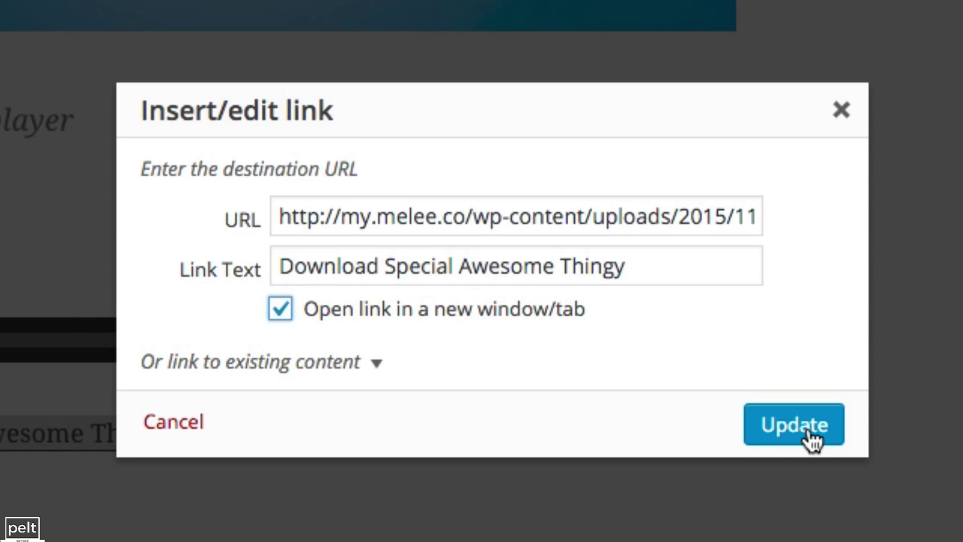
pyautogui.click(815, 427)
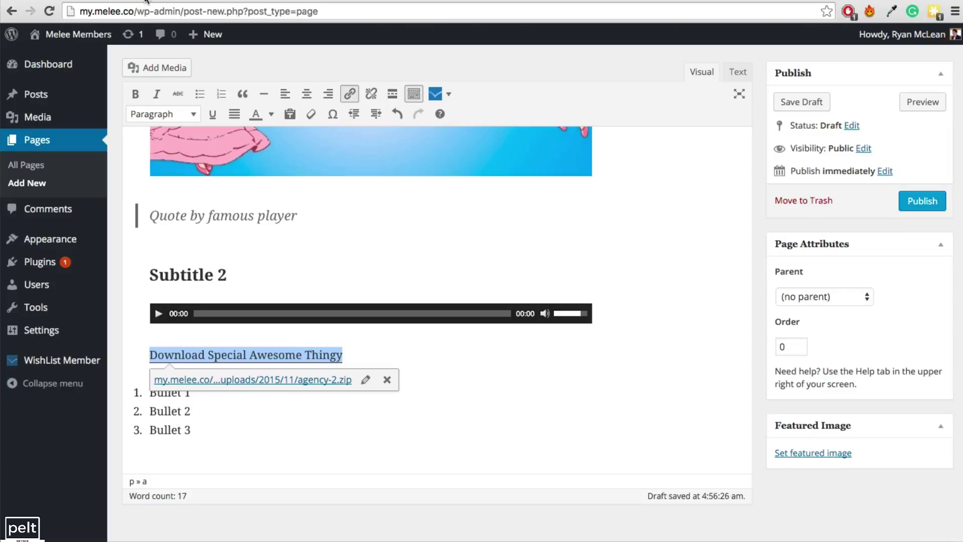
# Step: Publish the Basics Tutorial page and start a new post titled 'Post 1'
pyautogui.click(924, 202)
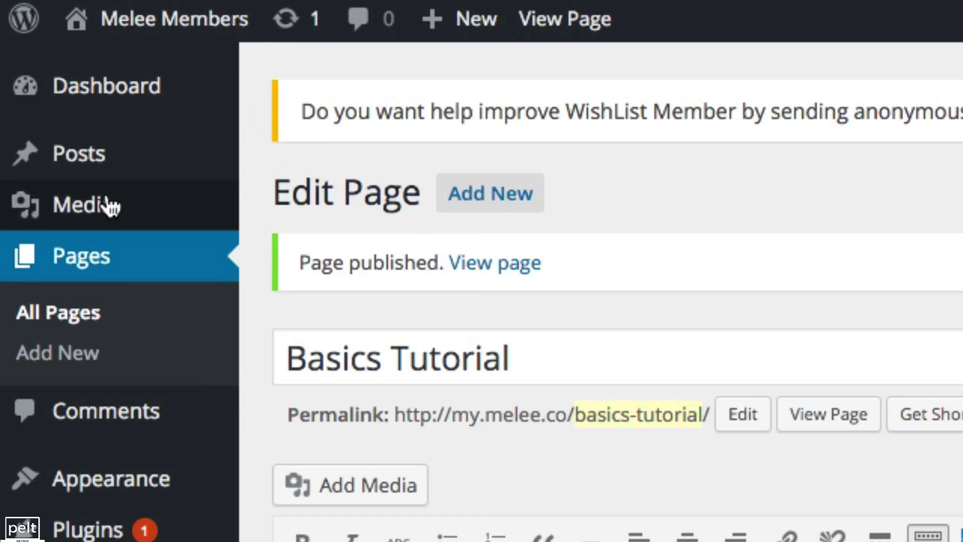
pyautogui.moveTo(44, 101)
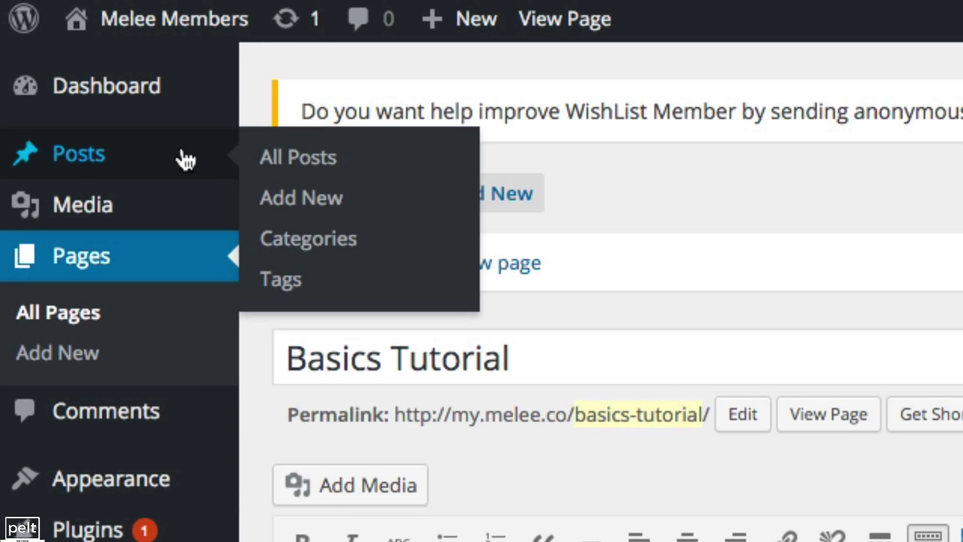
pyautogui.click(301, 198)
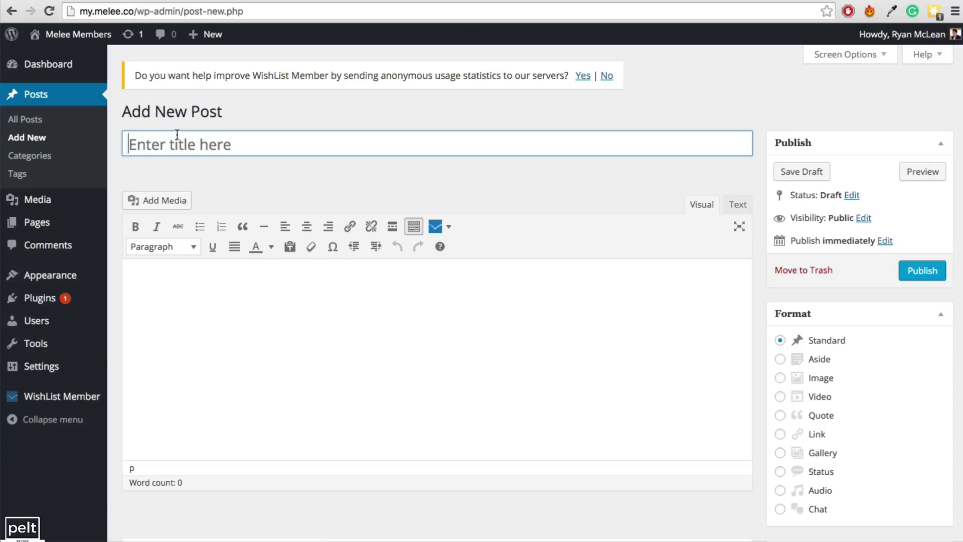
pyautogui.write('P')
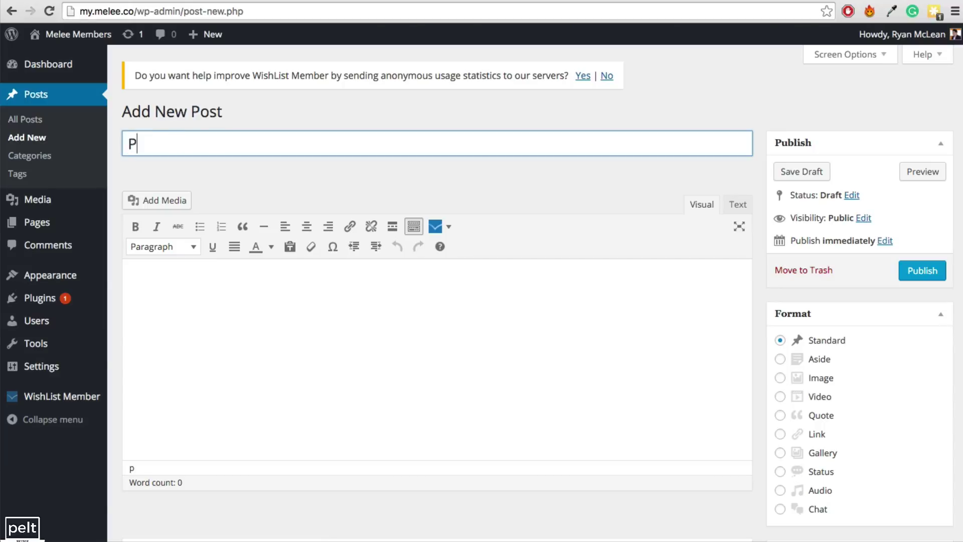
pyautogui.write('ost 1')
# Step: Give Post 1 the body 'Content', protect it for all membership levels, and publish it
pyautogui.click(169, 291)
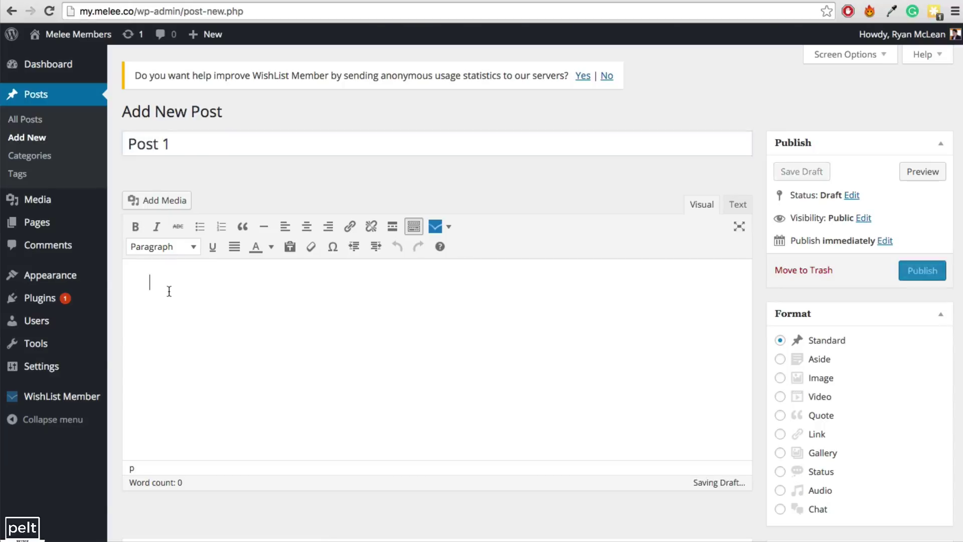
pyautogui.write('Content')
pyautogui.scroll(-5, 166, 333)
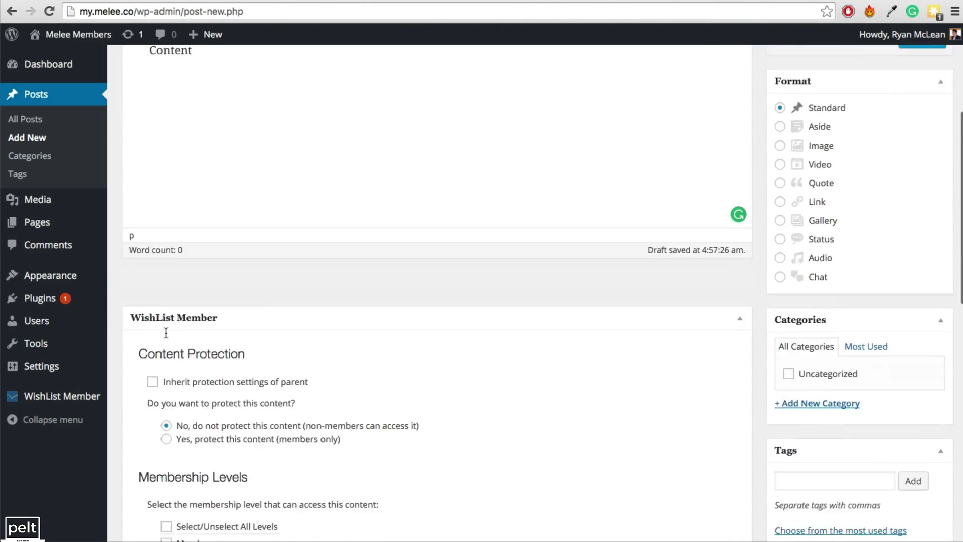
pyautogui.scroll(-5, 165, 333)
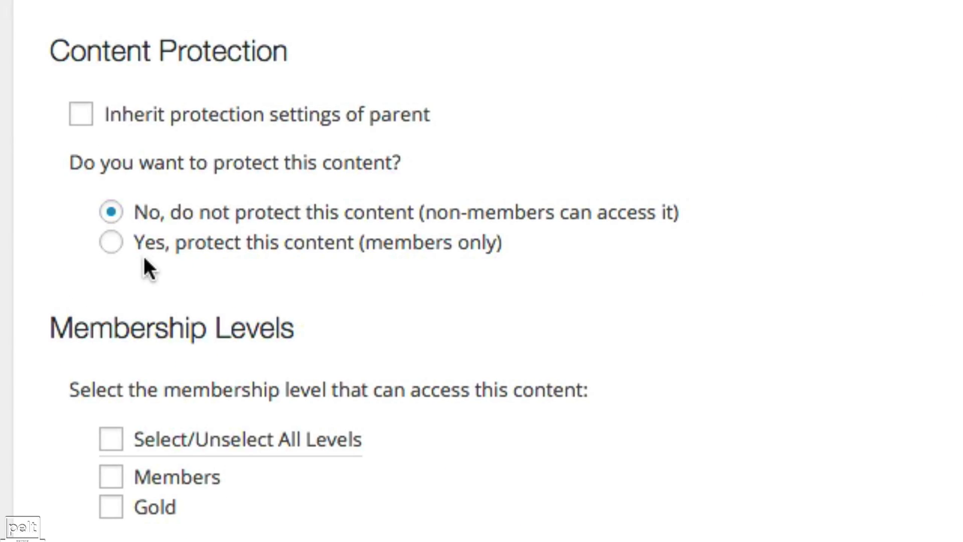
pyautogui.click(110, 243)
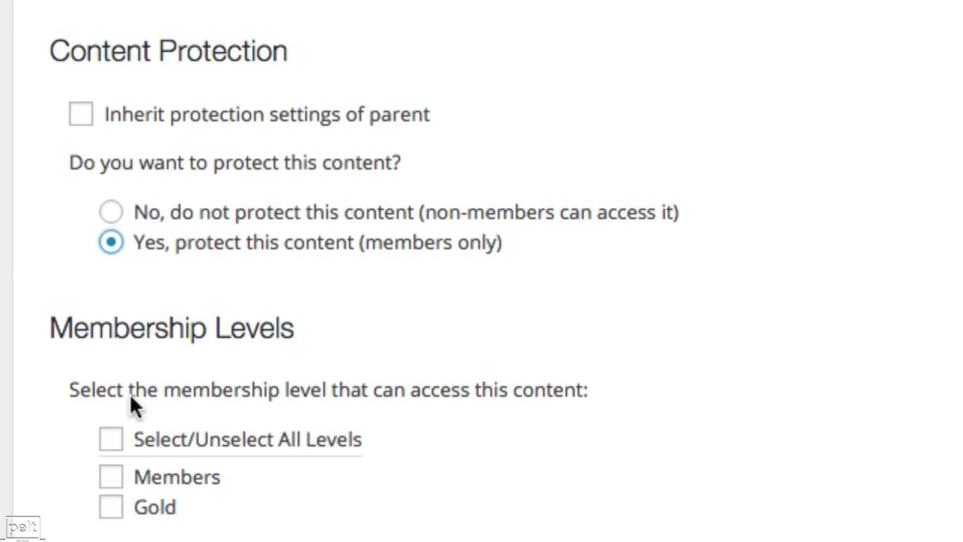
pyautogui.click(111, 440)
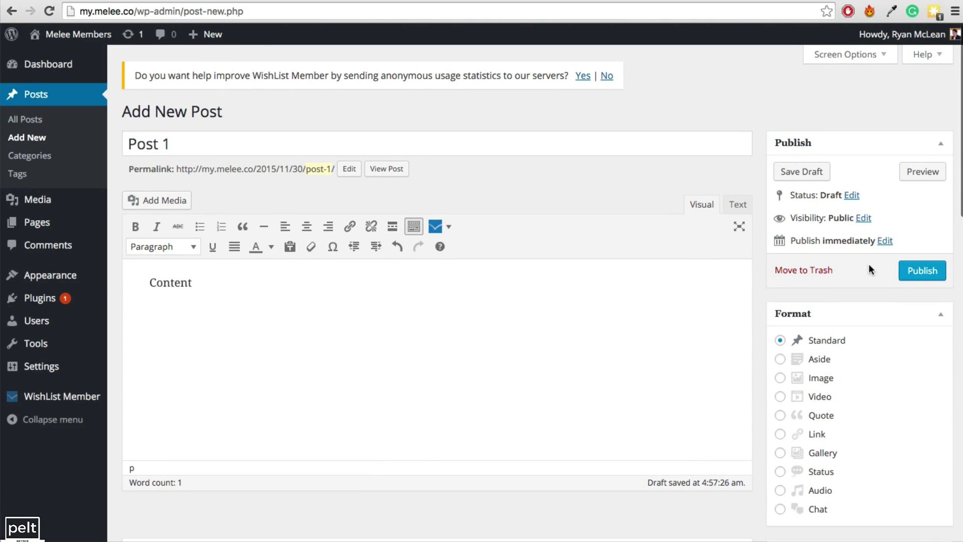
pyautogui.click(923, 274)
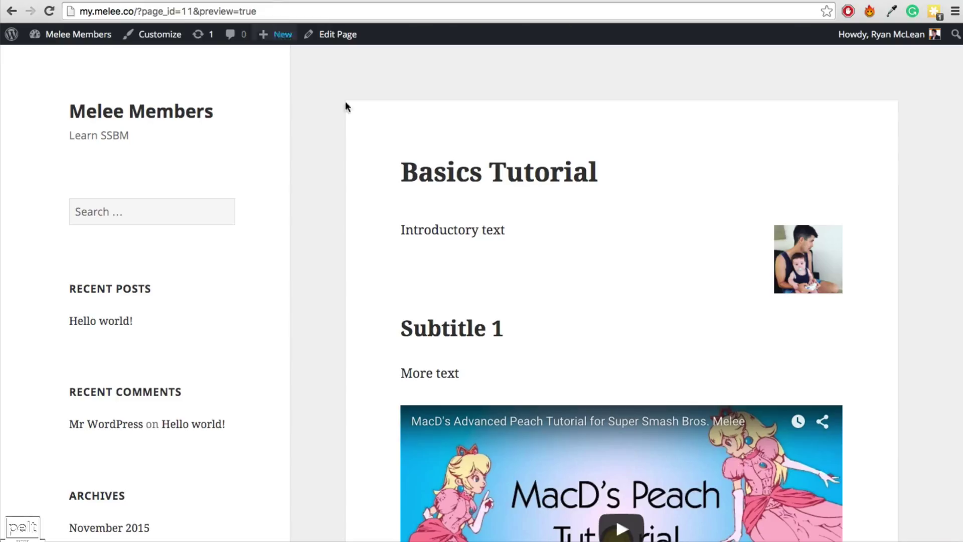
# Step: View the Melee Members front page, with Post 1 and its 'Content' body at the top
pyautogui.click(95, 112)
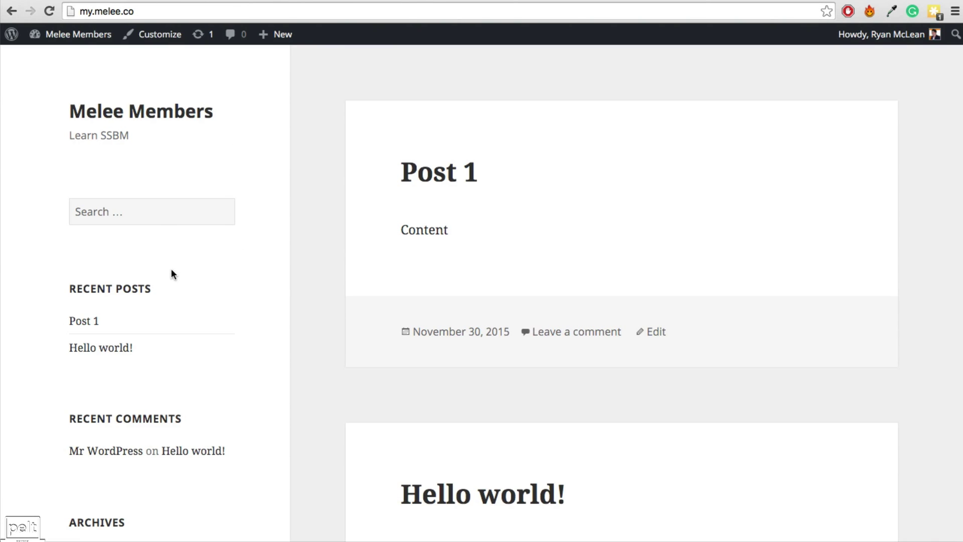
pyautogui.scroll(-10, 170, 270)
pyautogui.scroll(10, 167, 261)
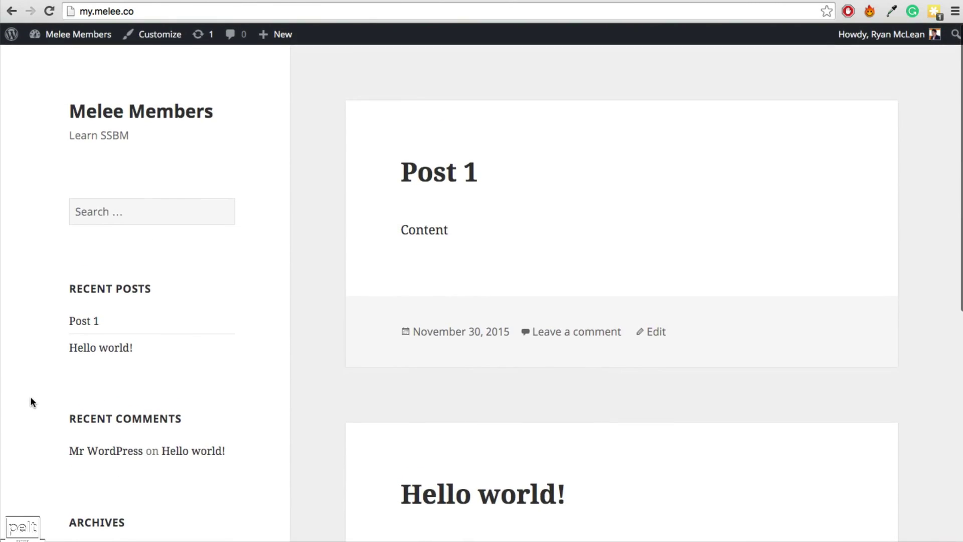